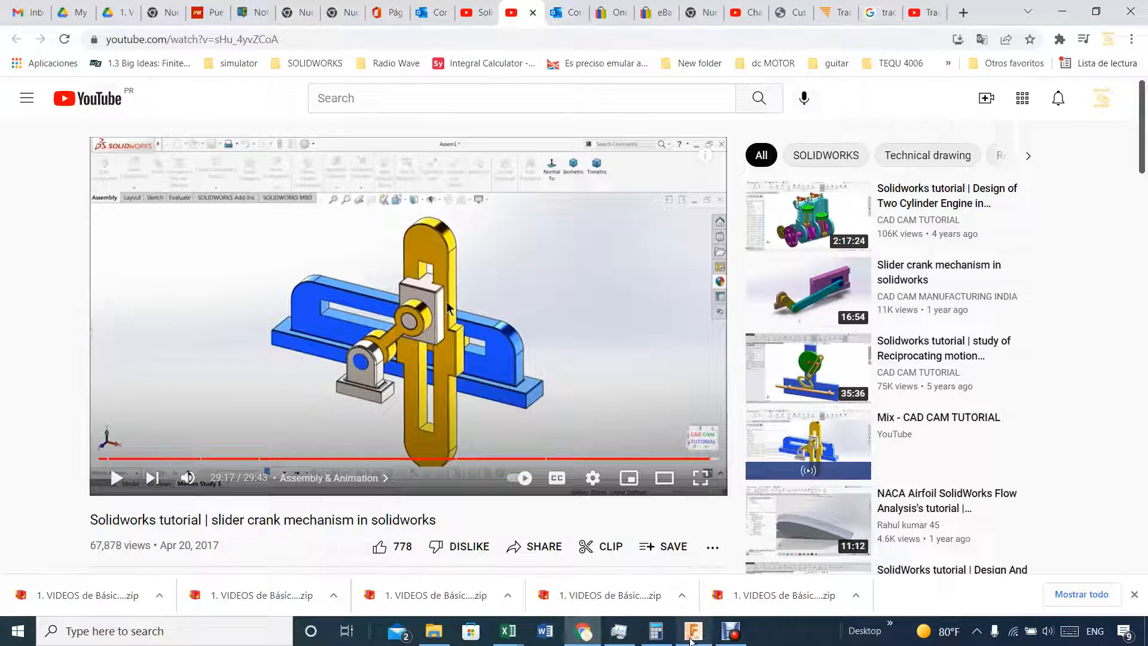
# - Switch to Fusion 360 and examine the Rotor v5 slider-crank assembly from several sides
pyautogui.click(693, 630)
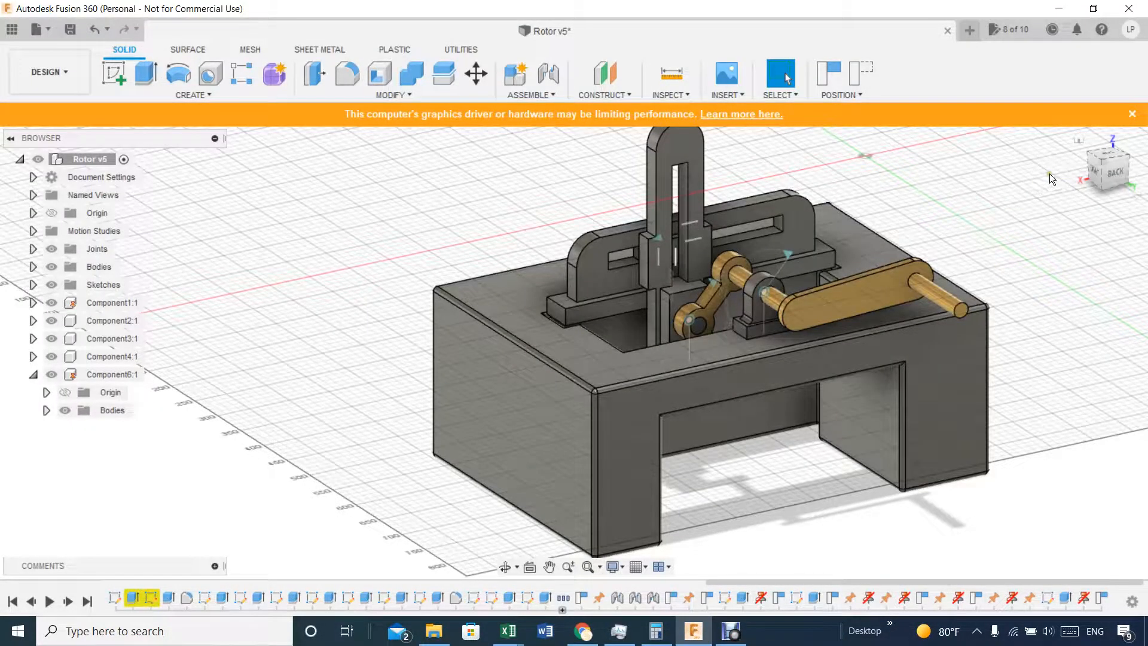
pyautogui.moveTo(1112, 173)
pyautogui.mouseDown()
pyautogui.moveTo(843, 177)
pyautogui.moveTo(828, 199)
pyautogui.moveTo(827, 187)
pyautogui.moveTo(763, 173)
pyautogui.mouseUp()
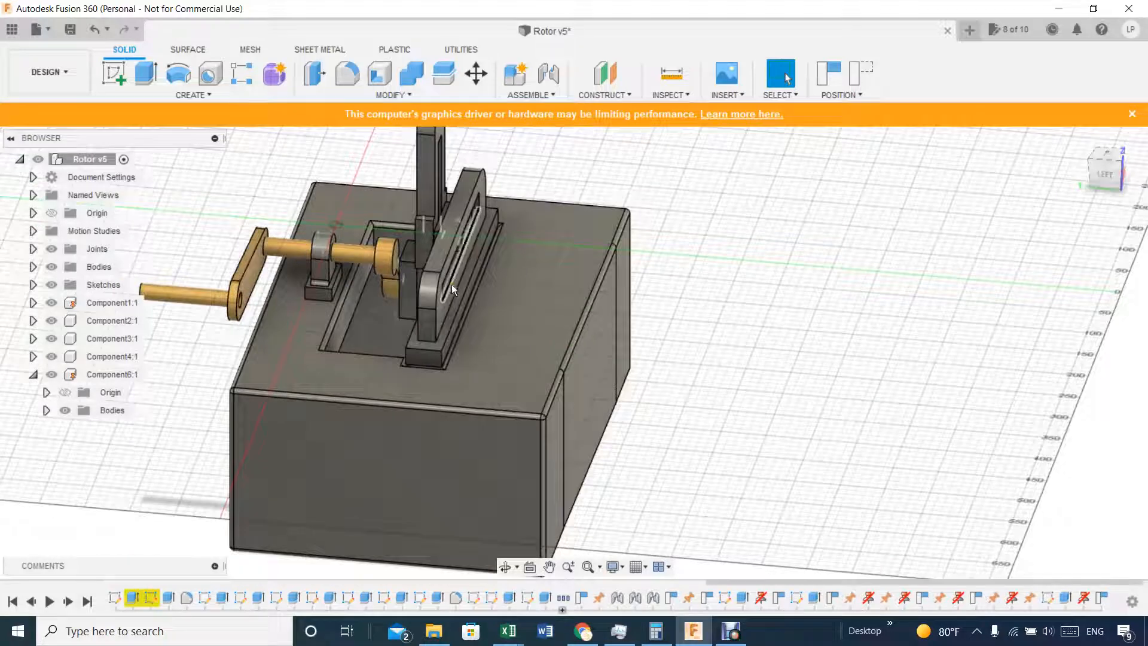
pyautogui.click(1104, 178)
pyautogui.moveTo(1103, 178); pyautogui.dragTo(1125, 166)
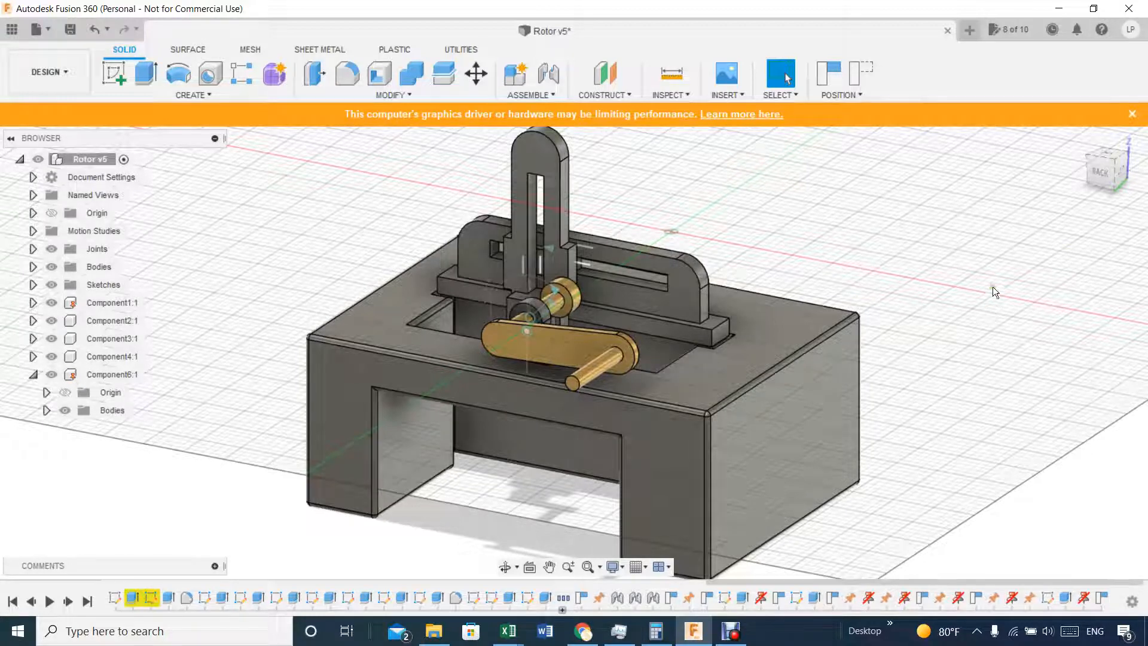
pyautogui.moveTo(1120, 171)
pyautogui.mouseDown()
pyautogui.moveTo(51, 173)
pyautogui.moveTo(66, 193)
pyautogui.moveTo(49, 184)
pyautogui.moveTo(84, 181)
pyautogui.moveTo(76, 195)
pyautogui.mouseUp()
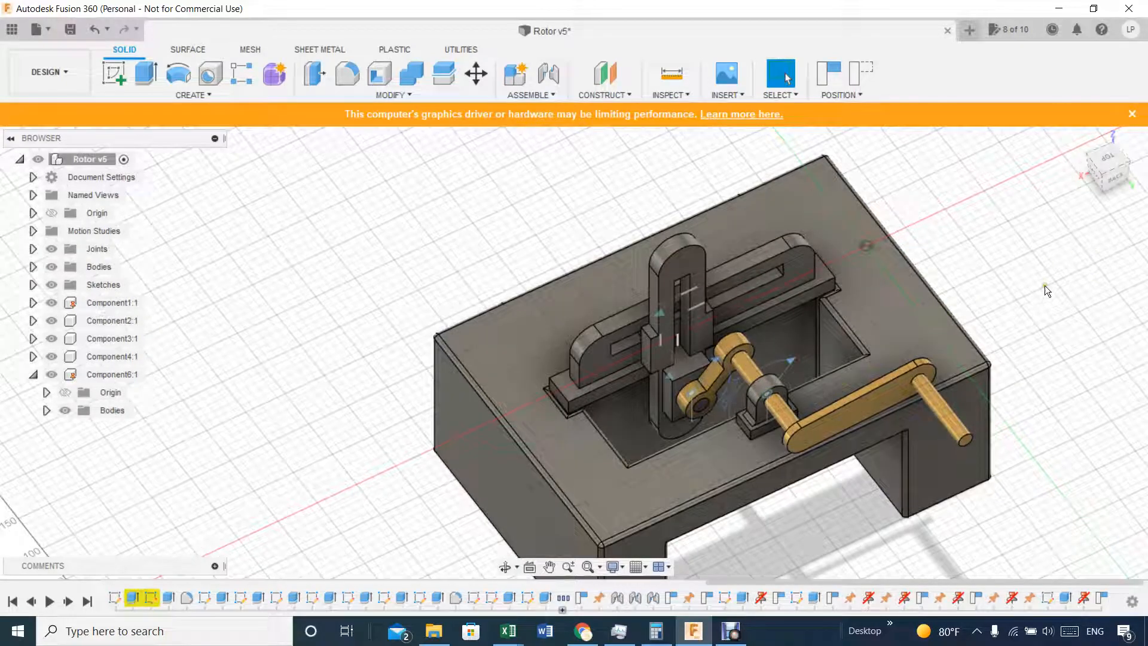
pyautogui.moveTo(1117, 179); pyautogui.dragTo(1068, 170)
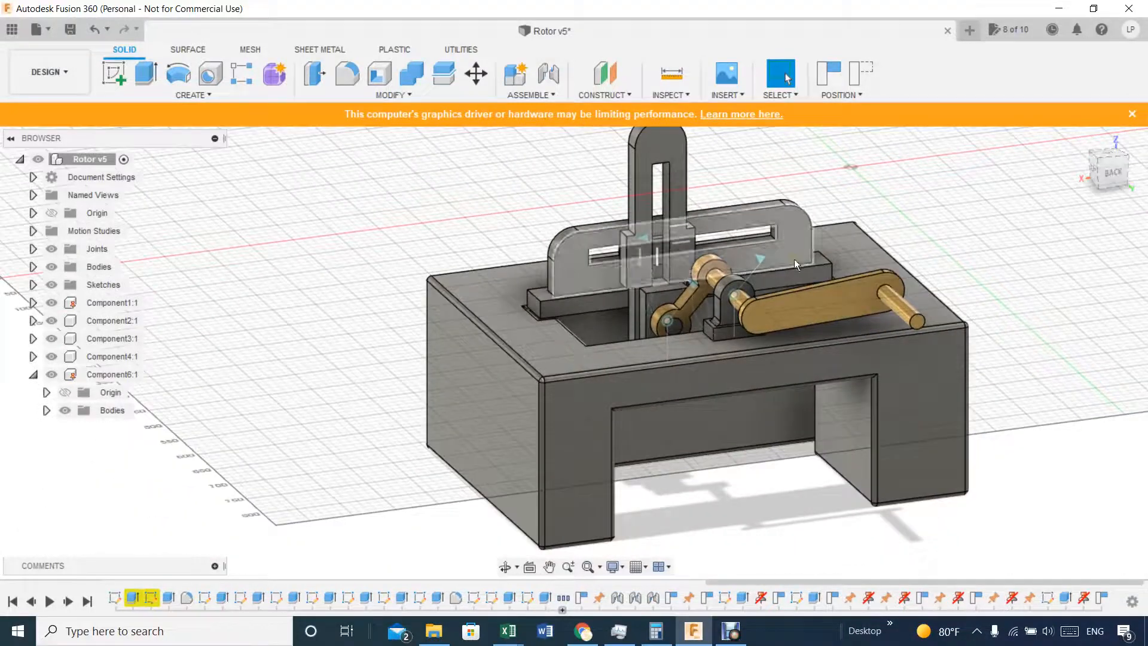
# - Drive the crank shaft's revolute joint through its rotation and leave it at -17.5 deg
pyautogui.click(756, 259)
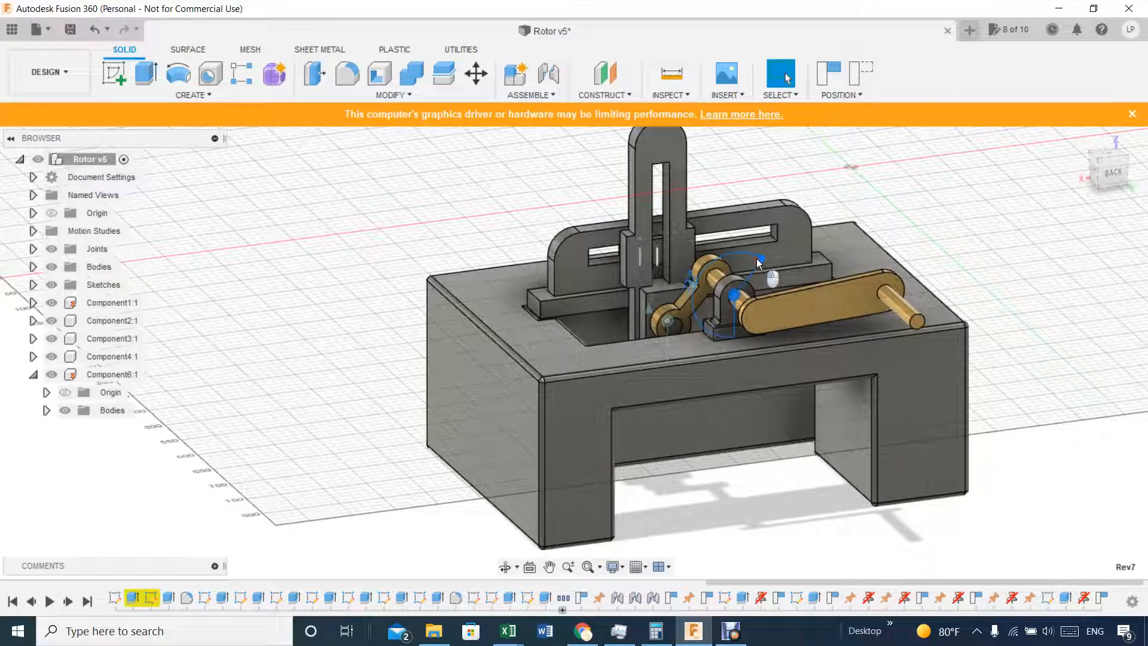
pyautogui.doubleClick(757, 259)
pyautogui.moveTo(789, 237); pyautogui.dragTo(792, 278)
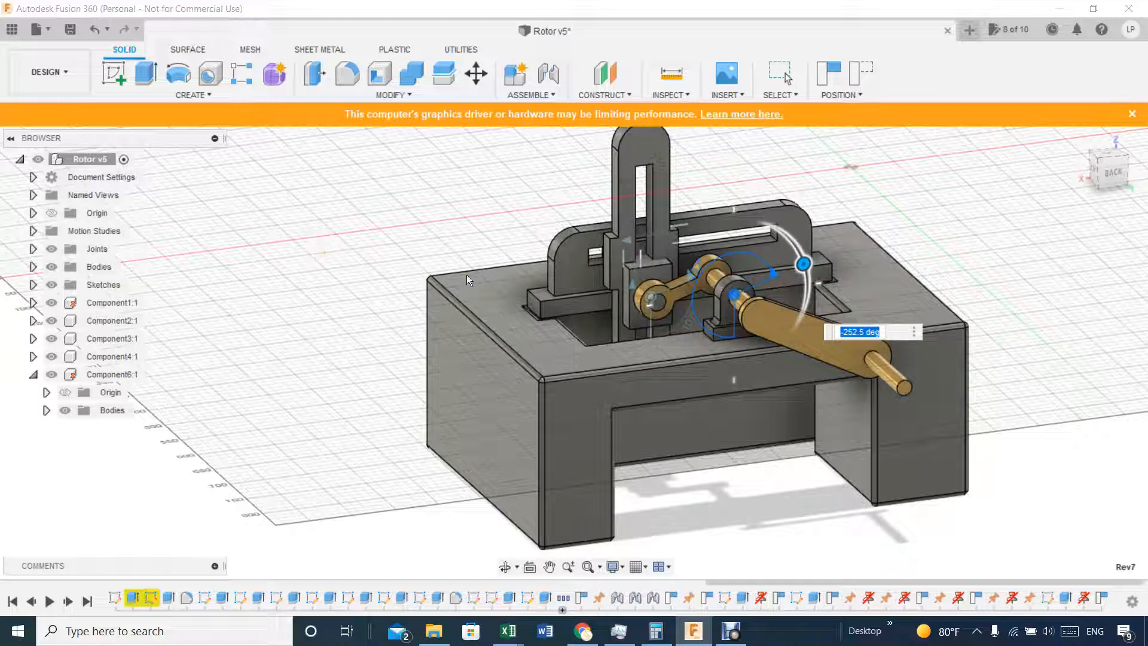
pyautogui.moveTo(804, 266); pyautogui.dragTo(802, 314)
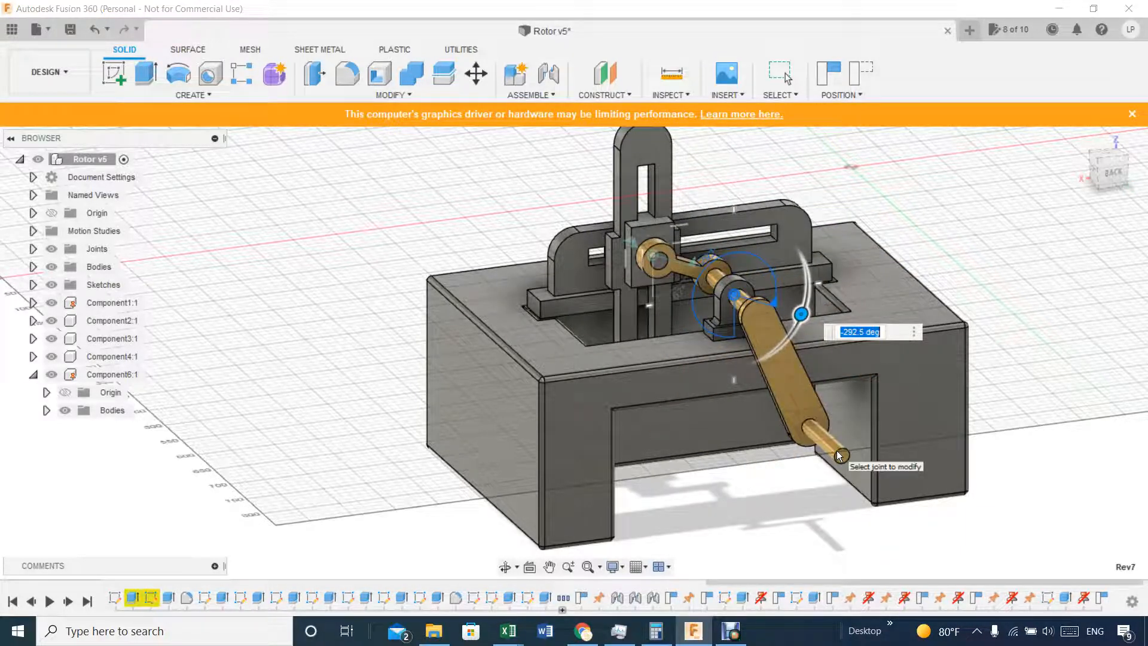
pyautogui.moveTo(801, 314)
pyautogui.mouseDown()
pyautogui.moveTo(751, 246)
pyautogui.moveTo(848, 309)
pyautogui.moveTo(802, 321)
pyautogui.moveTo(702, 233)
pyautogui.moveTo(866, 310)
pyautogui.moveTo(806, 295)
pyautogui.mouseUp()
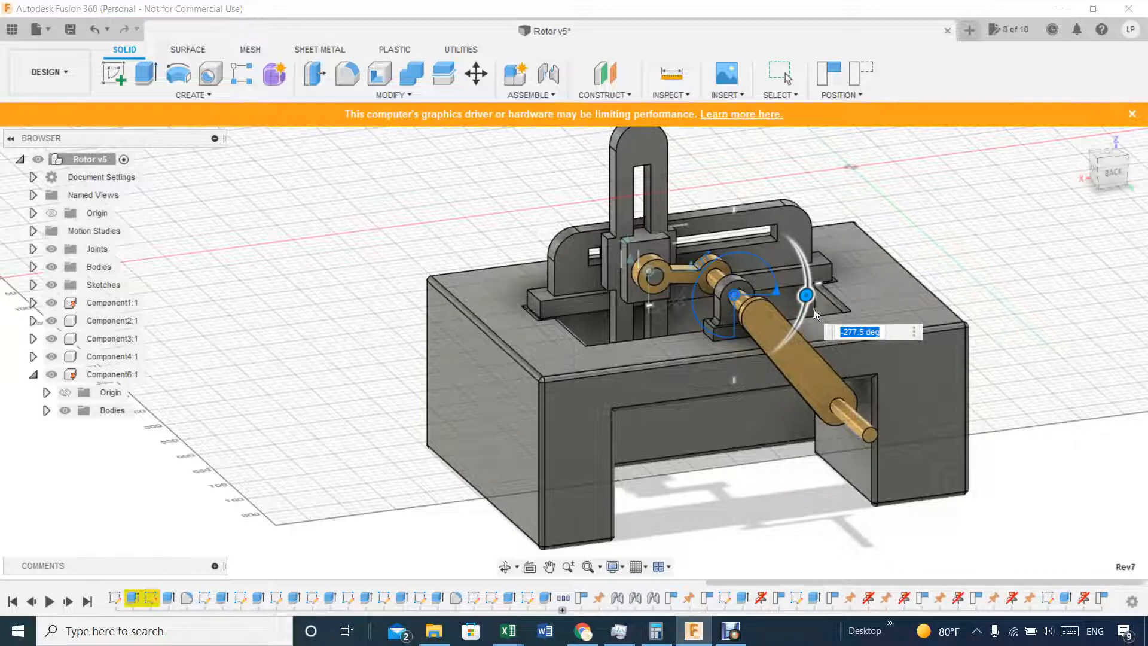
pyautogui.moveTo(806, 296); pyautogui.dragTo(641, 322)
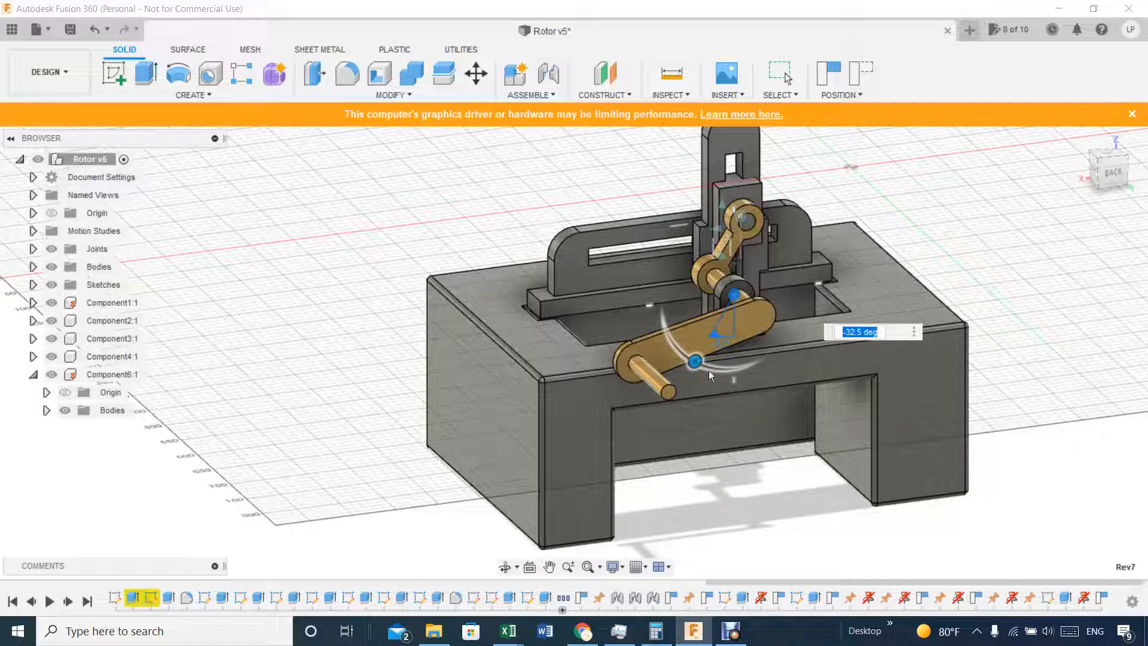
pyautogui.moveTo(712, 350); pyautogui.dragTo(709, 372)
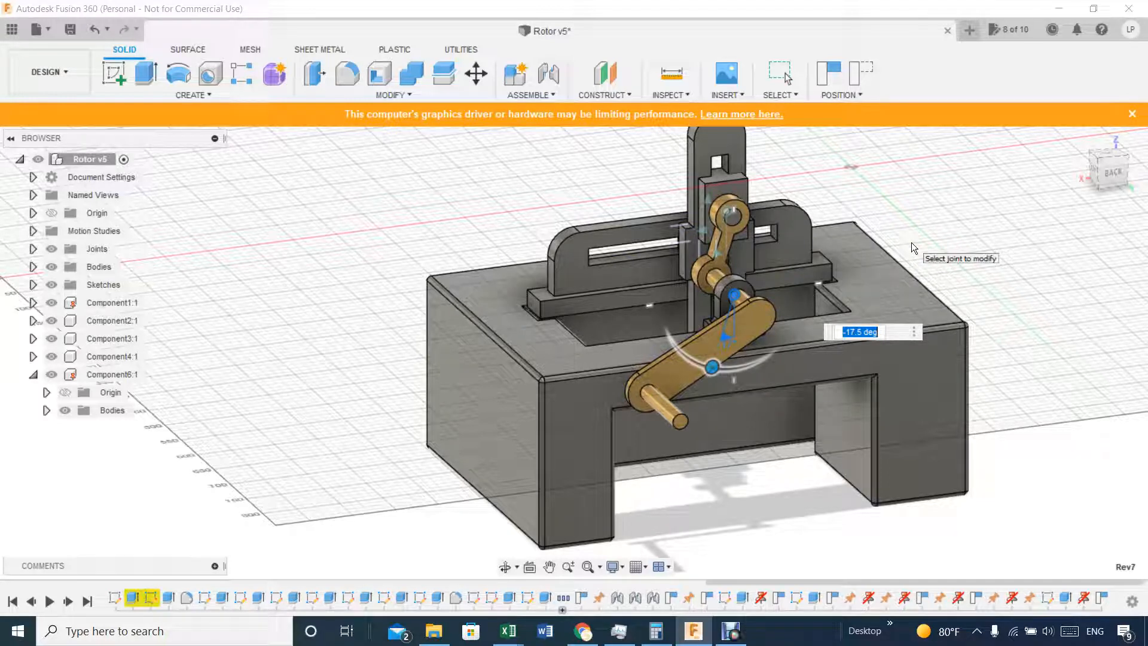
# - Start a motion study and add the crank shaft's revolute joint Rev7 to it
pyautogui.moveTo(1116, 175)
pyautogui.mouseDown()
pyautogui.moveTo(1058, 192)
pyautogui.moveTo(1077, 171)
pyautogui.moveTo(1088, 197)
pyautogui.moveTo(1096, 186)
pyautogui.mouseUp()
pyautogui.keyDown('shift'); pyautogui.moveTo(574, 353); pyautogui.dragTo(561, 351, button='middle'); pyautogui.keyUp('shift')
pyautogui.moveTo(1110, 178); pyautogui.dragTo(1109, 162)
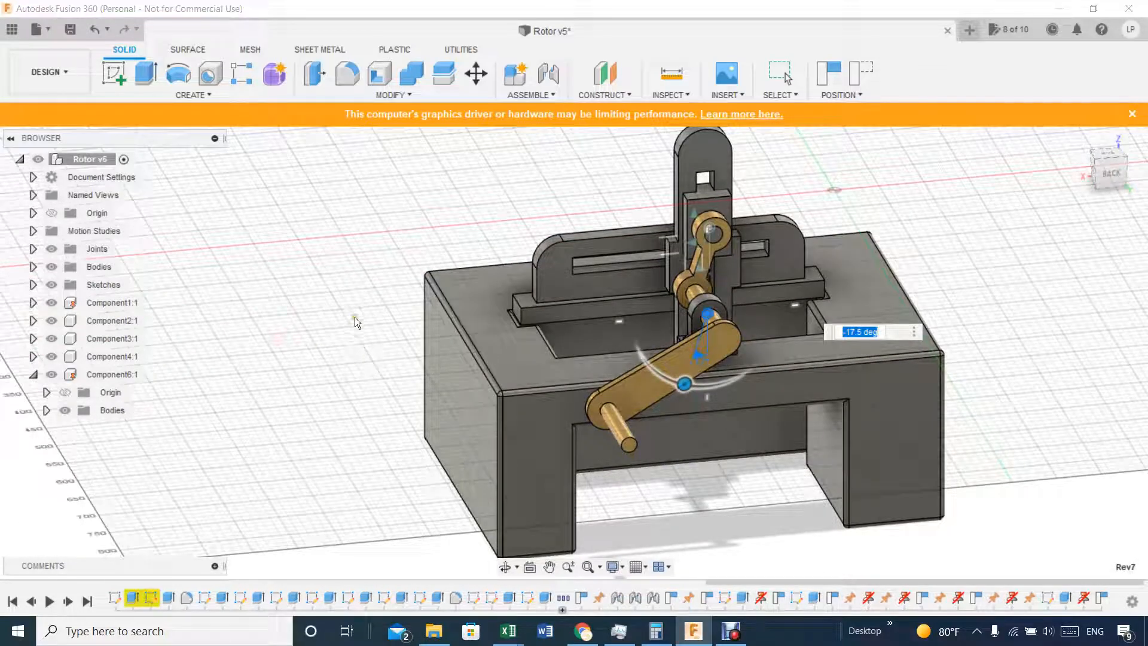
pyautogui.click(539, 99)
pyautogui.click(529, 279)
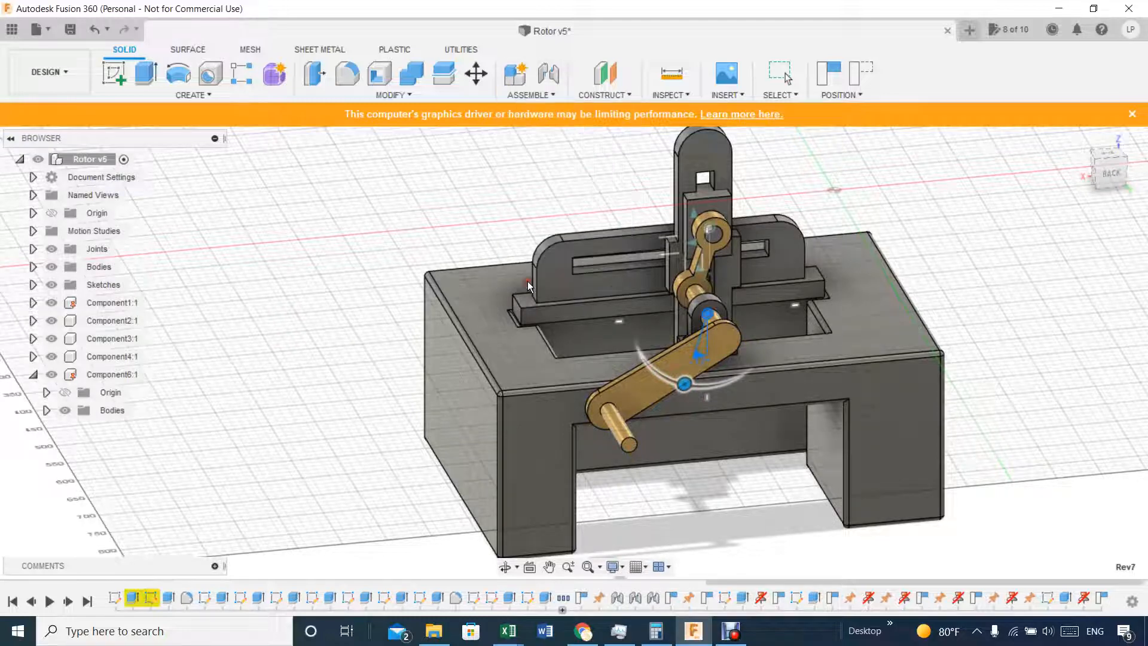
pyautogui.moveTo(704, 417); pyautogui.dragTo(525, 496)
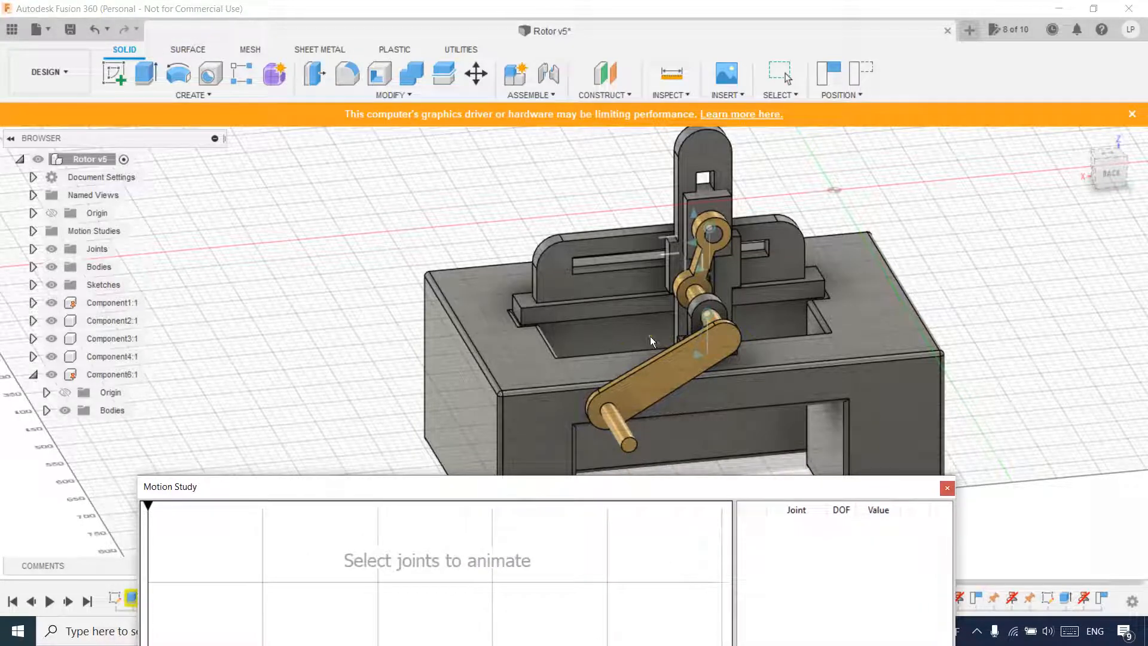
pyautogui.click(697, 353)
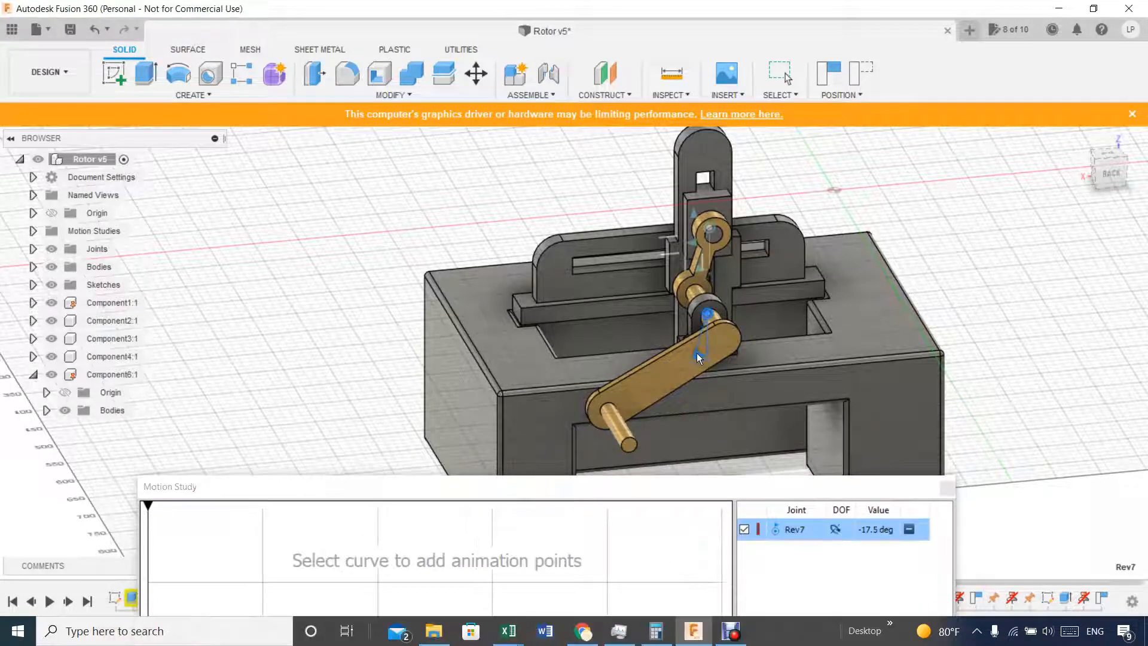
pyautogui.moveTo(519, 493); pyautogui.dragTo(622, 288)
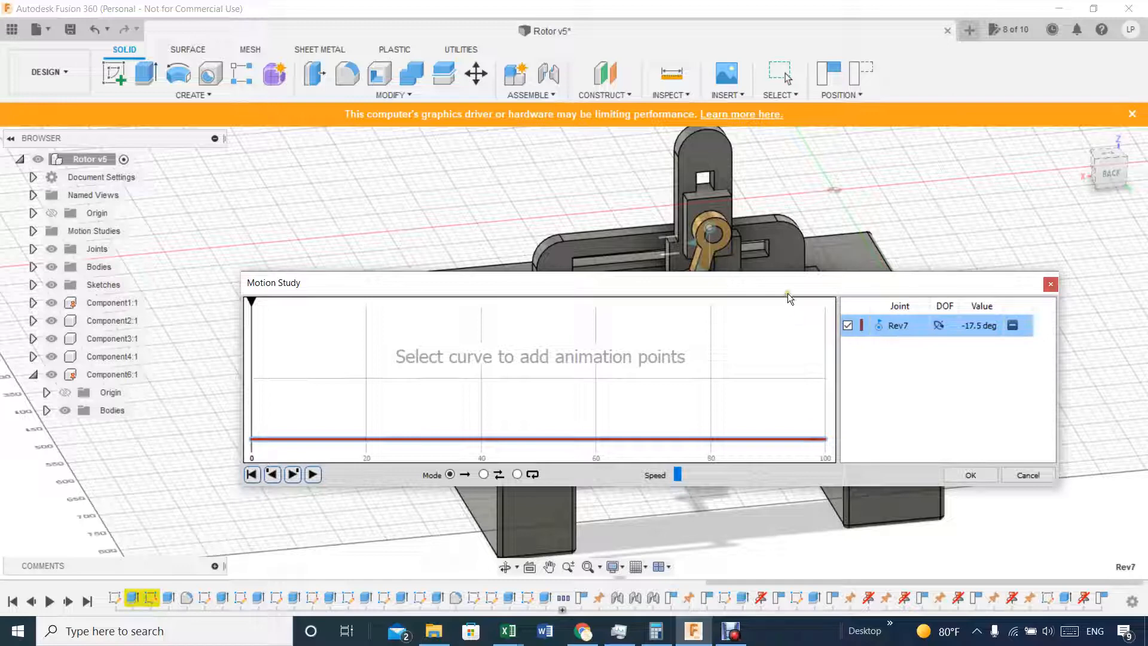
pyautogui.moveTo(789, 278); pyautogui.dragTo(682, 488)
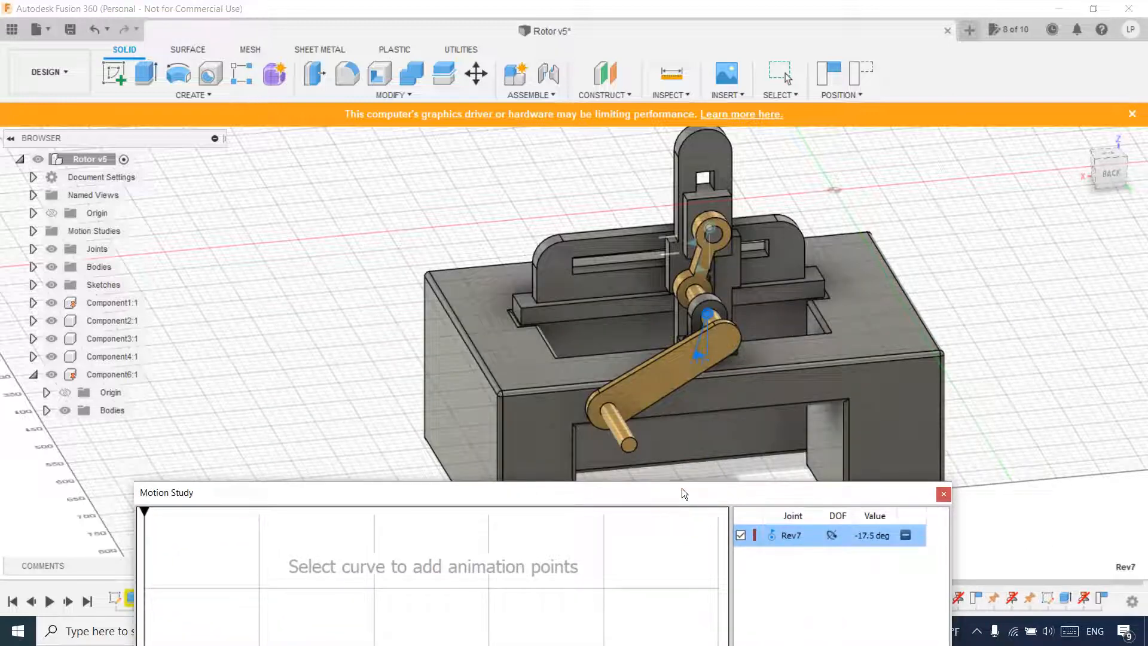
pyautogui.moveTo(681, 488); pyautogui.dragTo(744, 275)
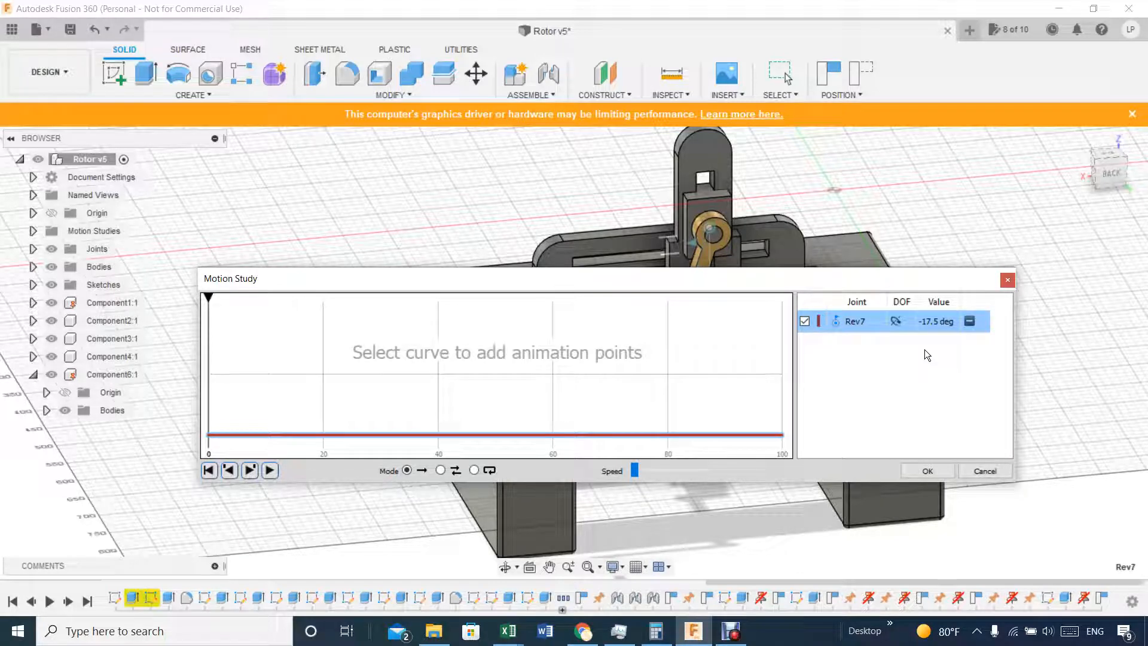
# - Switch to the Book1 workbook in Excel and calculate =360-15.5 in cell B26
pyautogui.moveTo(512, 631)
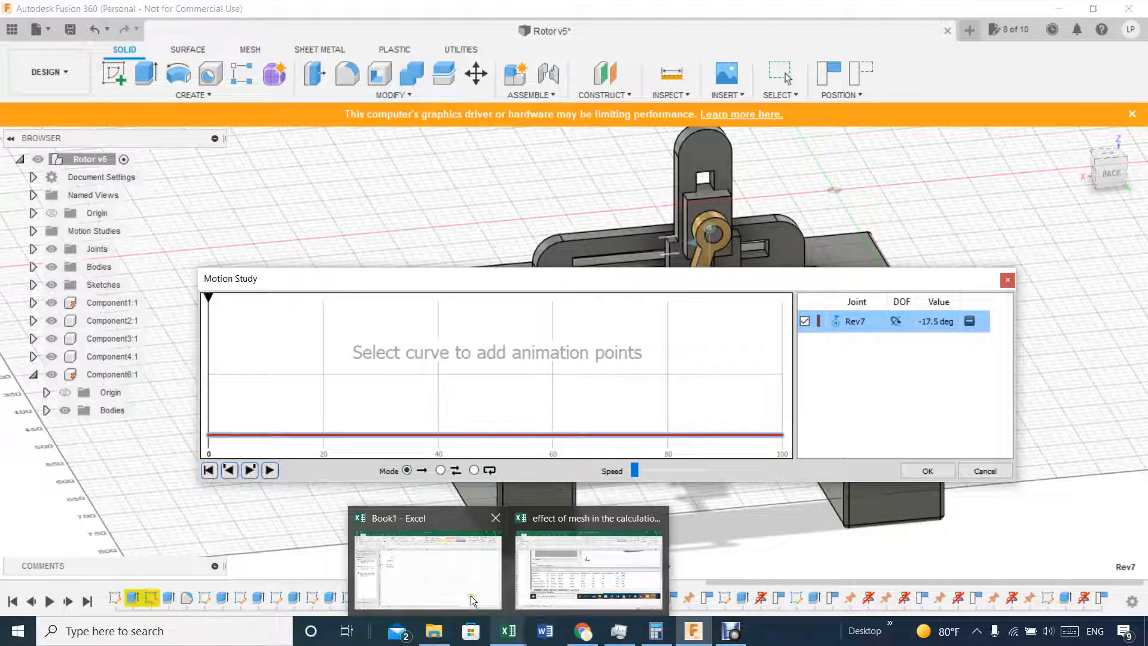
pyautogui.click(436, 559)
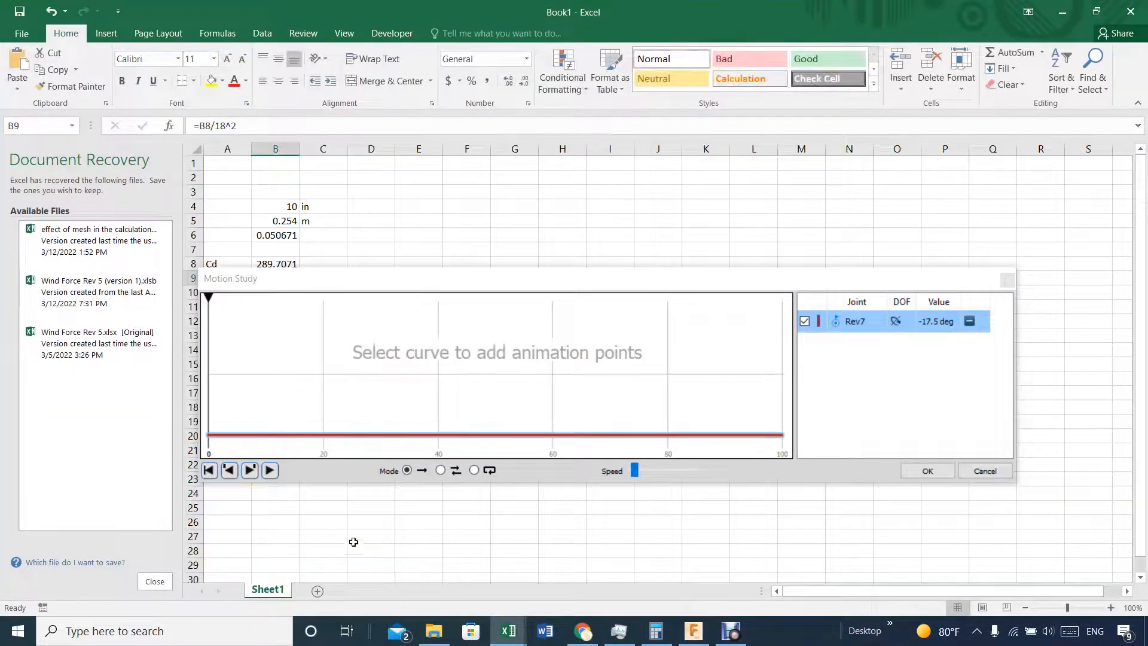
pyautogui.click(352, 531)
pyautogui.click(279, 527)
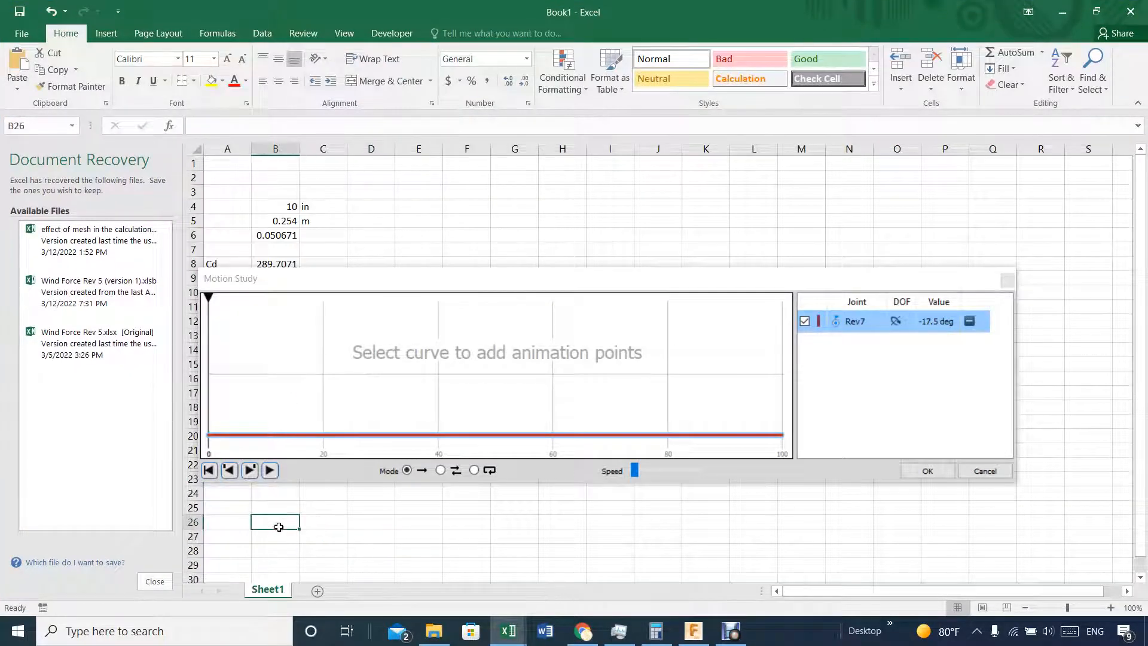
pyautogui.write('=360-15.5')
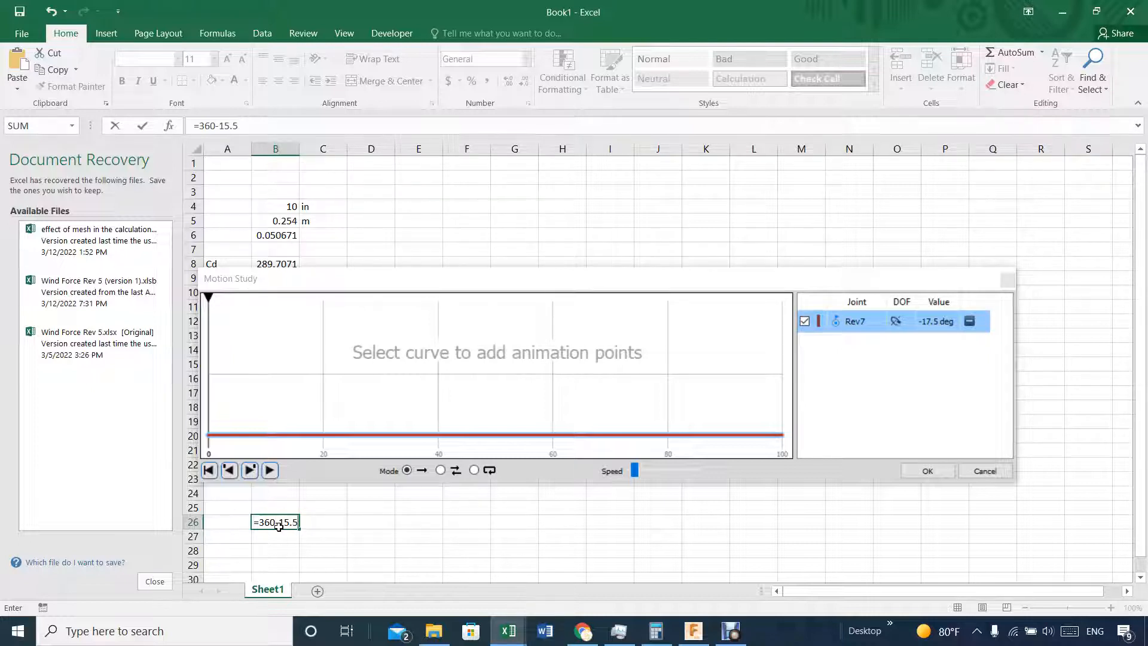
pyautogui.press('Return')
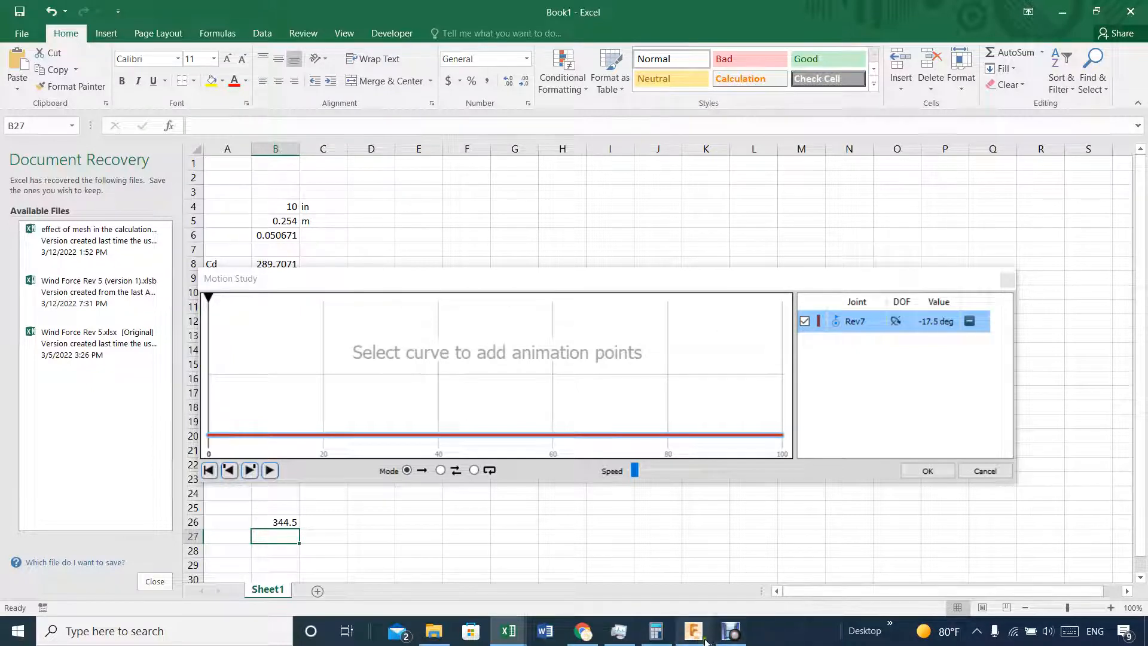
# - Return to Fusion 360 and add an animation point for Rev7 at step 99 with an angle of 344.5
pyautogui.moveTo(733, 627)
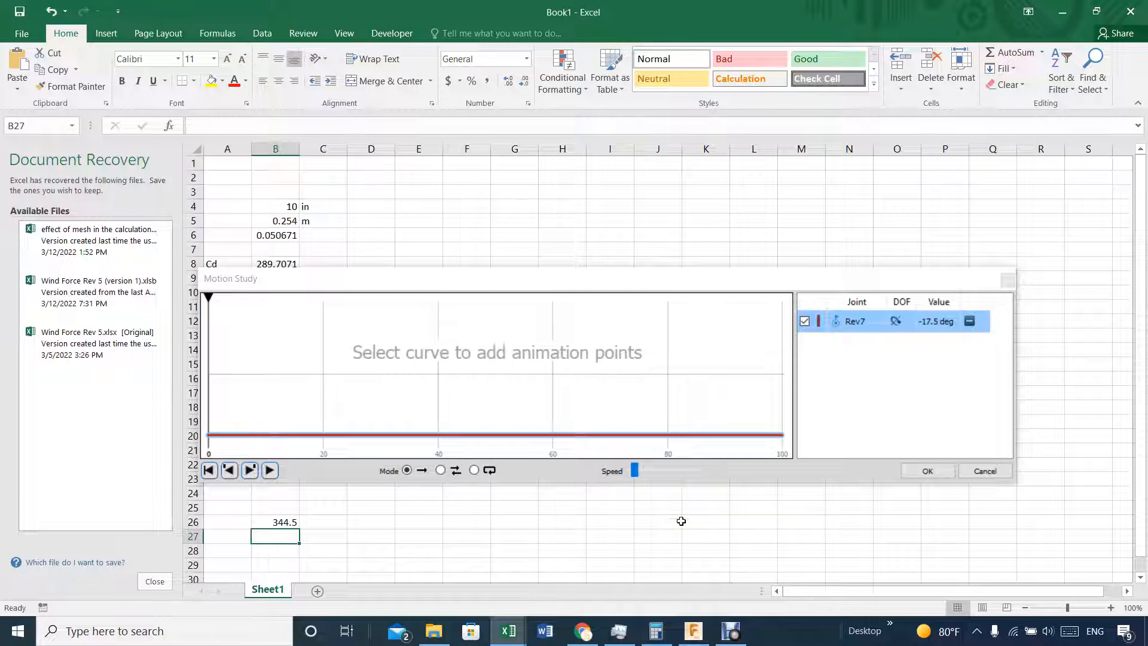
pyautogui.click(689, 633)
pyautogui.write('.5')
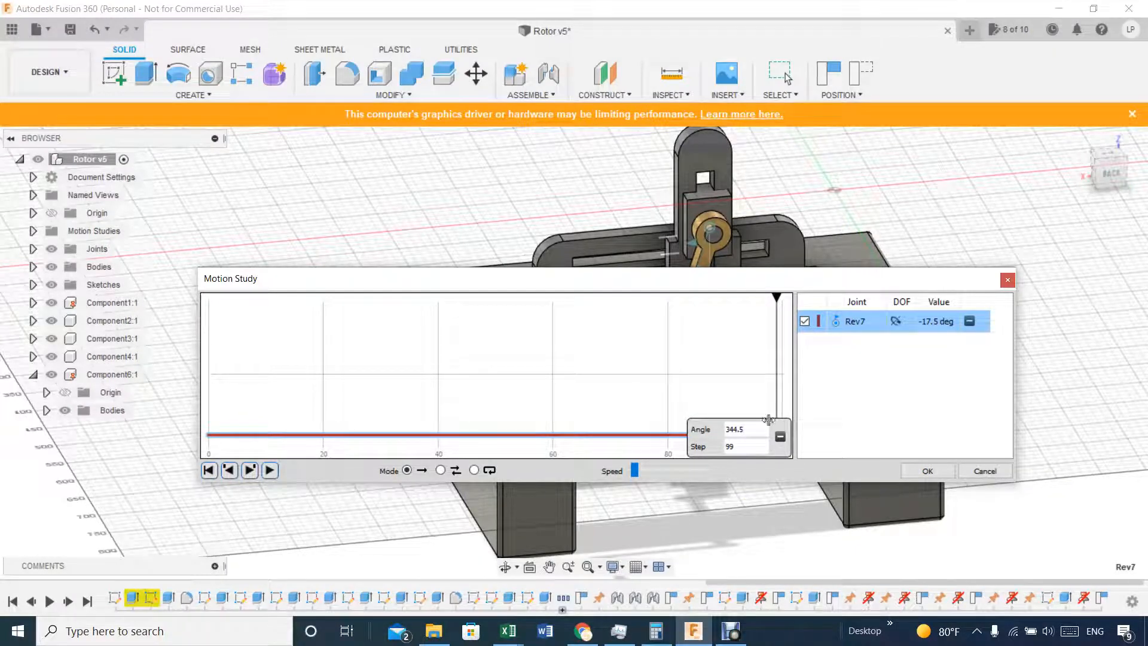
pyautogui.press('Return')
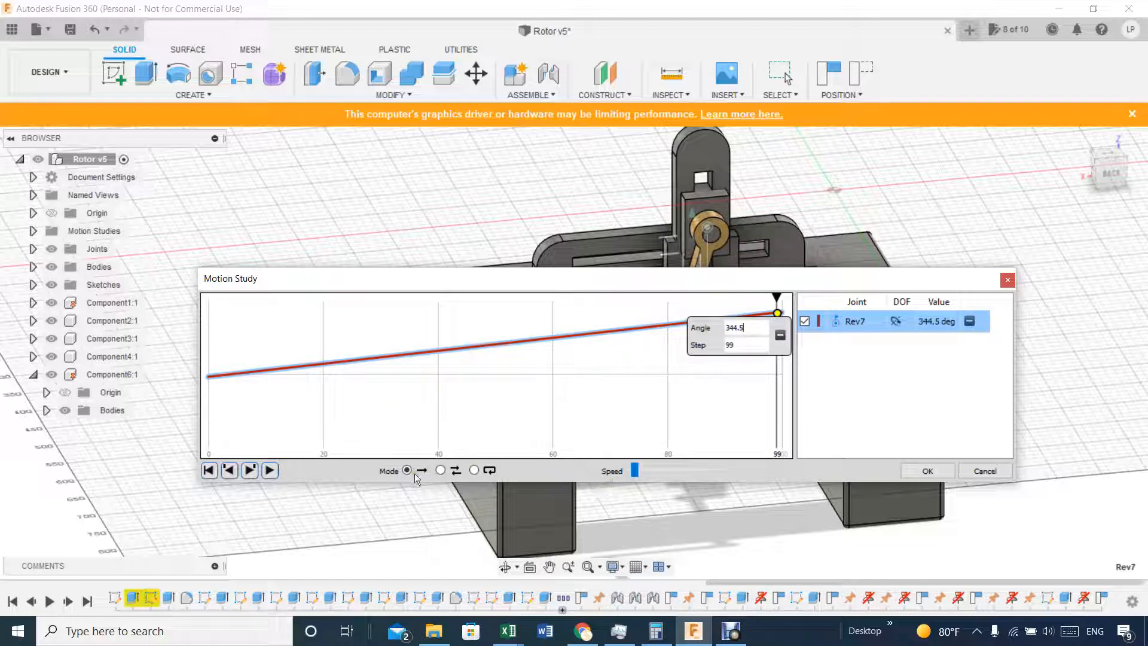
# - Rewind the motion study to its start and play it through once in forward mode
pyautogui.click(209, 472)
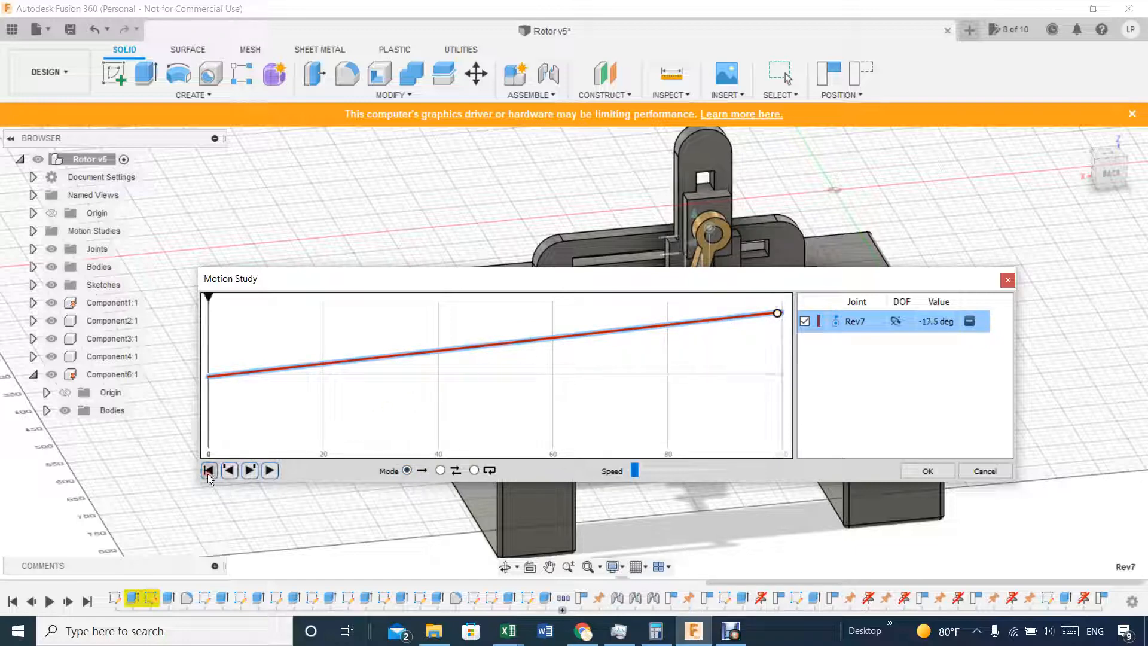
pyautogui.moveTo(386, 279); pyautogui.dragTo(387, 411)
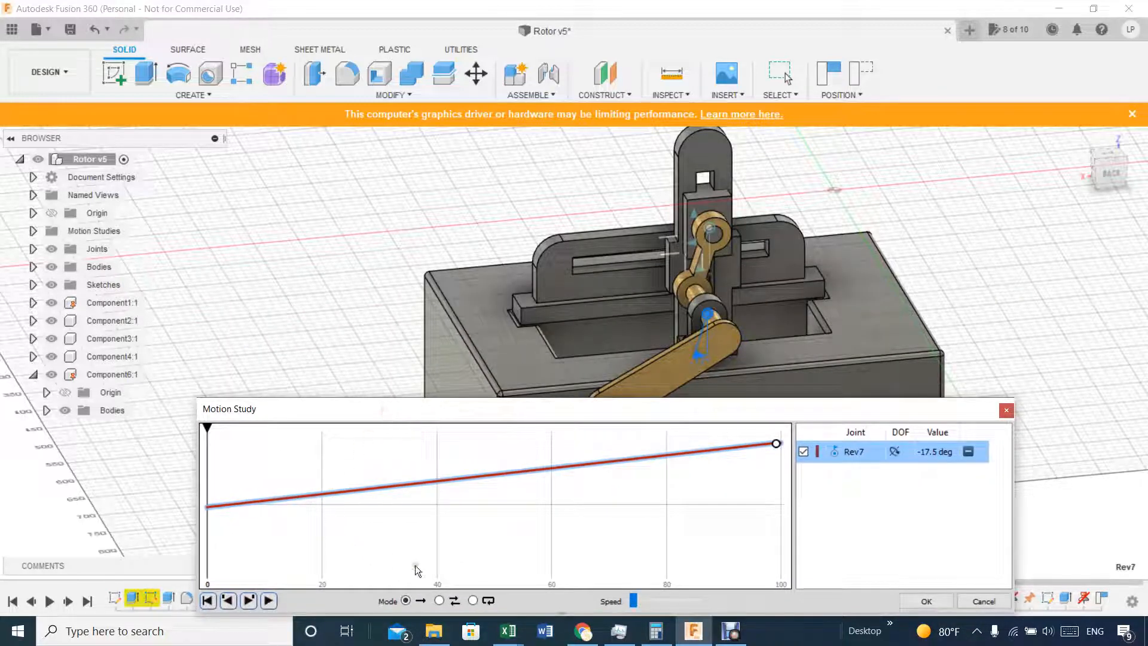
pyautogui.click(270, 600)
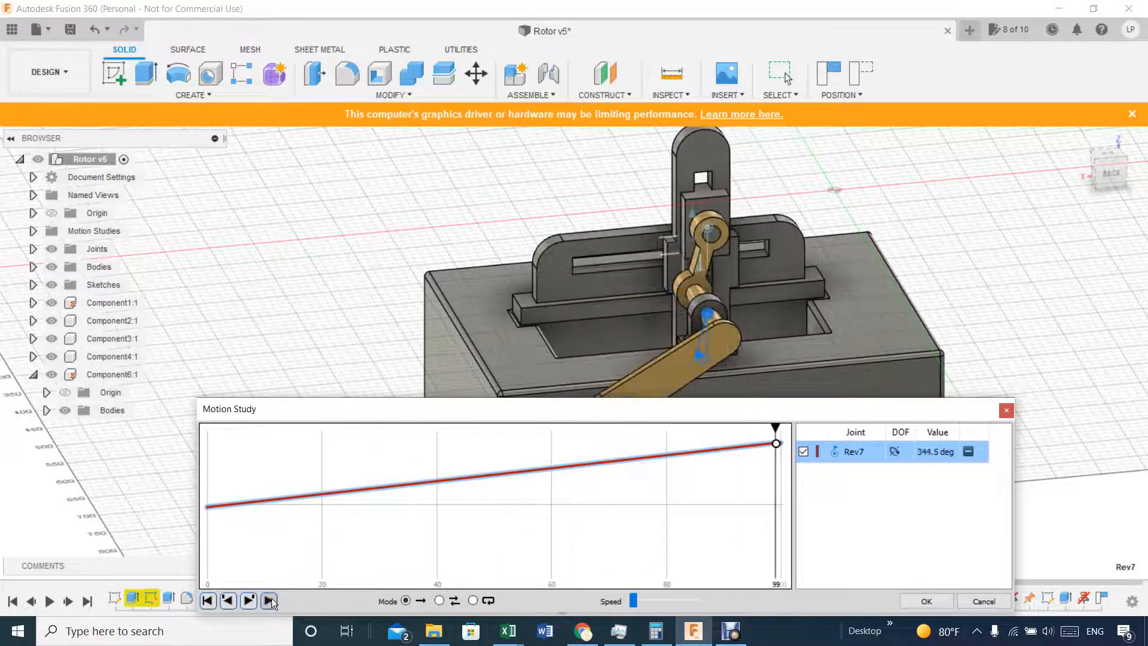
# - Shrink the Motion Study window and place it clear of the crank mechanism
pyautogui.moveTo(338, 412); pyautogui.dragTo(284, 211)
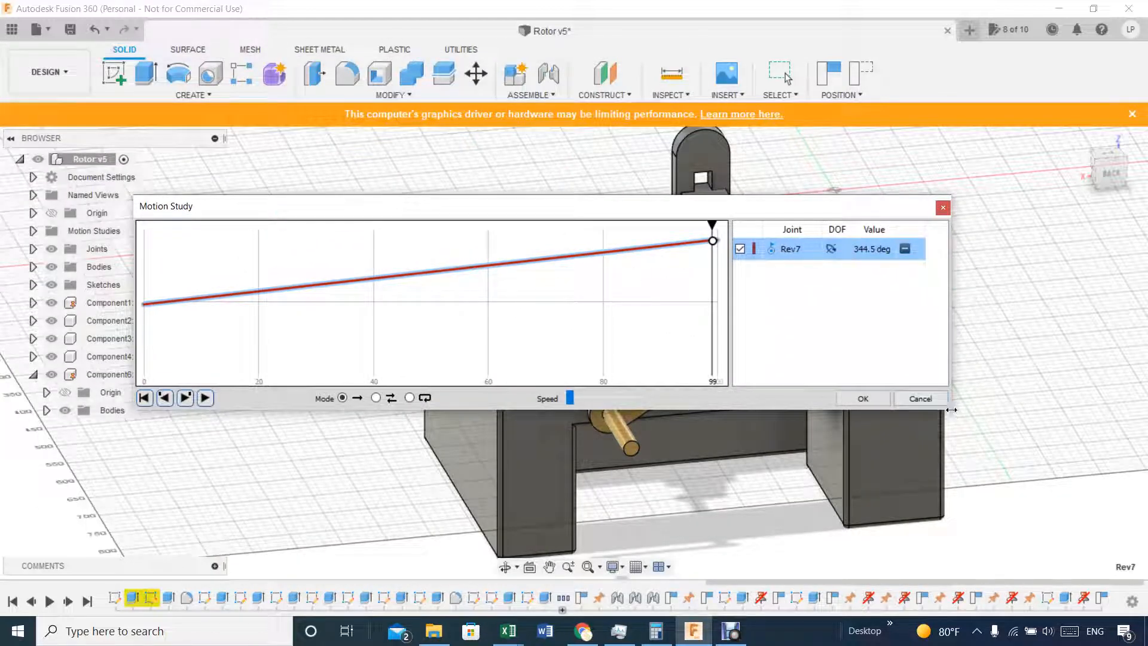
pyautogui.moveTo(951, 410); pyautogui.dragTo(358, 347)
pyautogui.moveTo(394, 201); pyautogui.dragTo(296, 151)
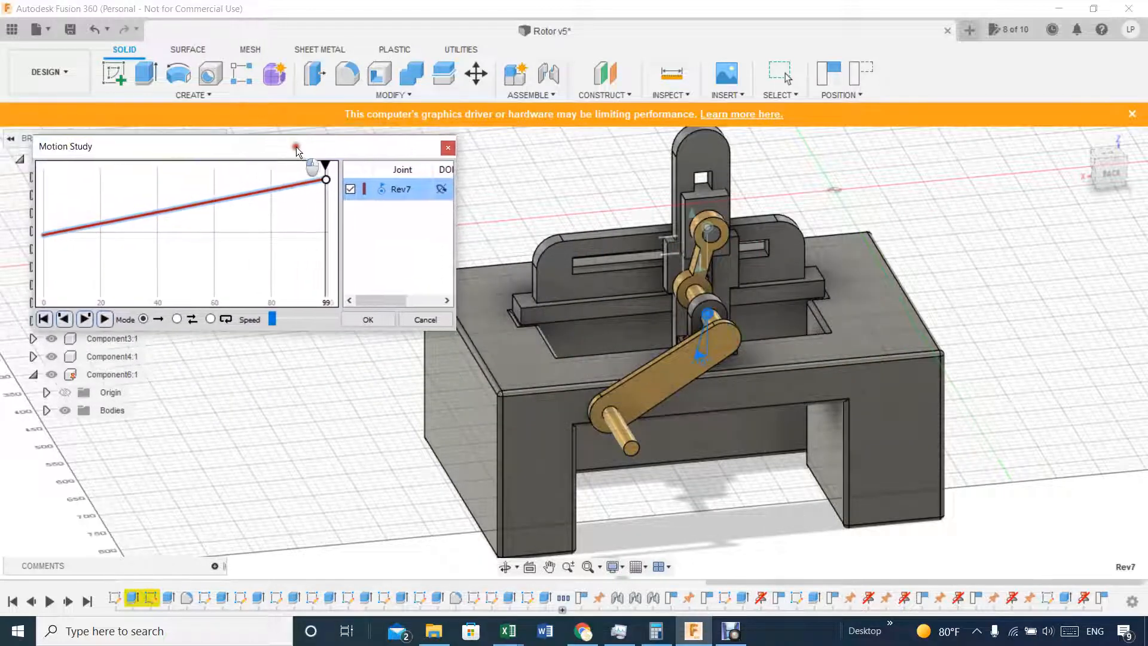
# - Set the motion study to loop mode, play it from the start and move its window away from the model
pyautogui.click(217, 319)
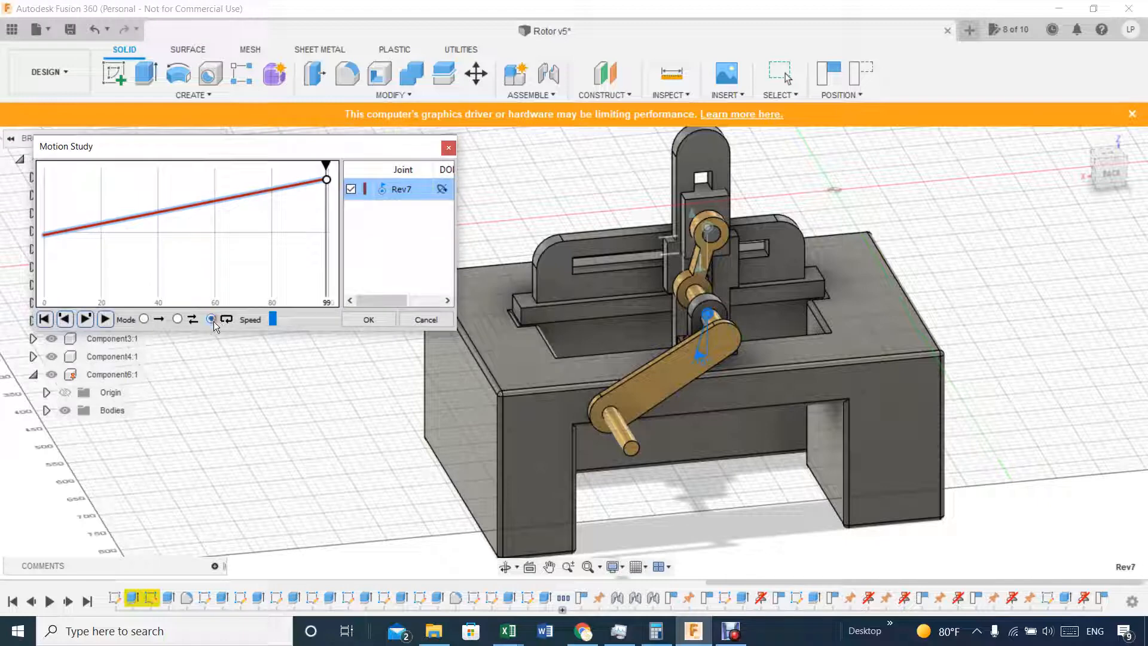
pyautogui.click(82, 325)
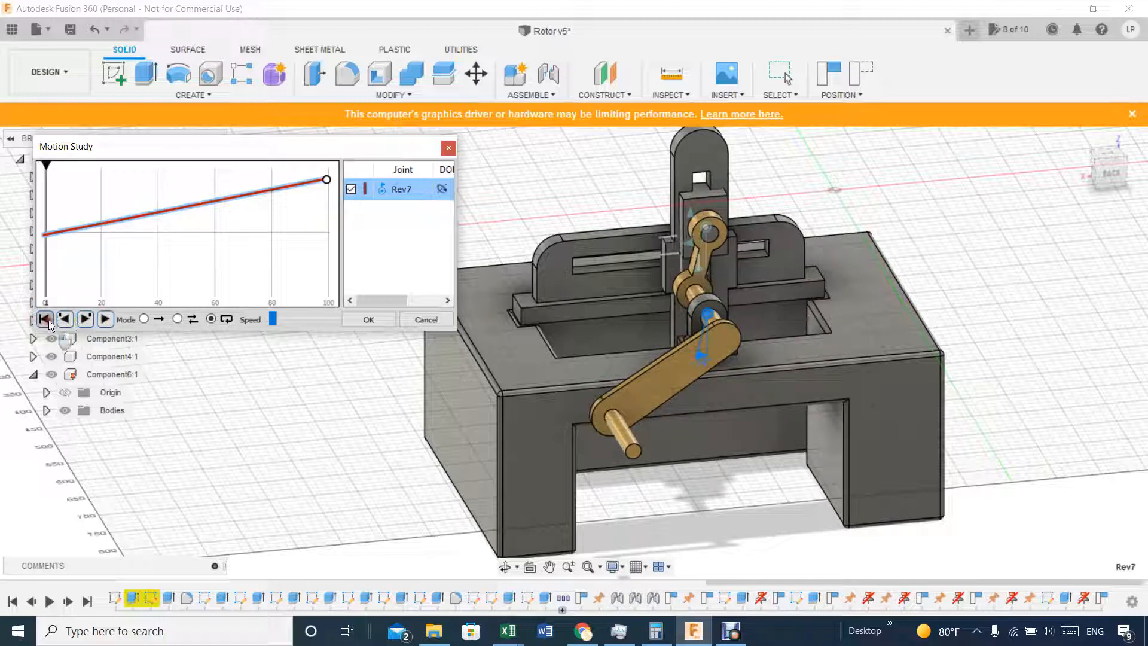
pyautogui.click(48, 321)
pyautogui.click(105, 320)
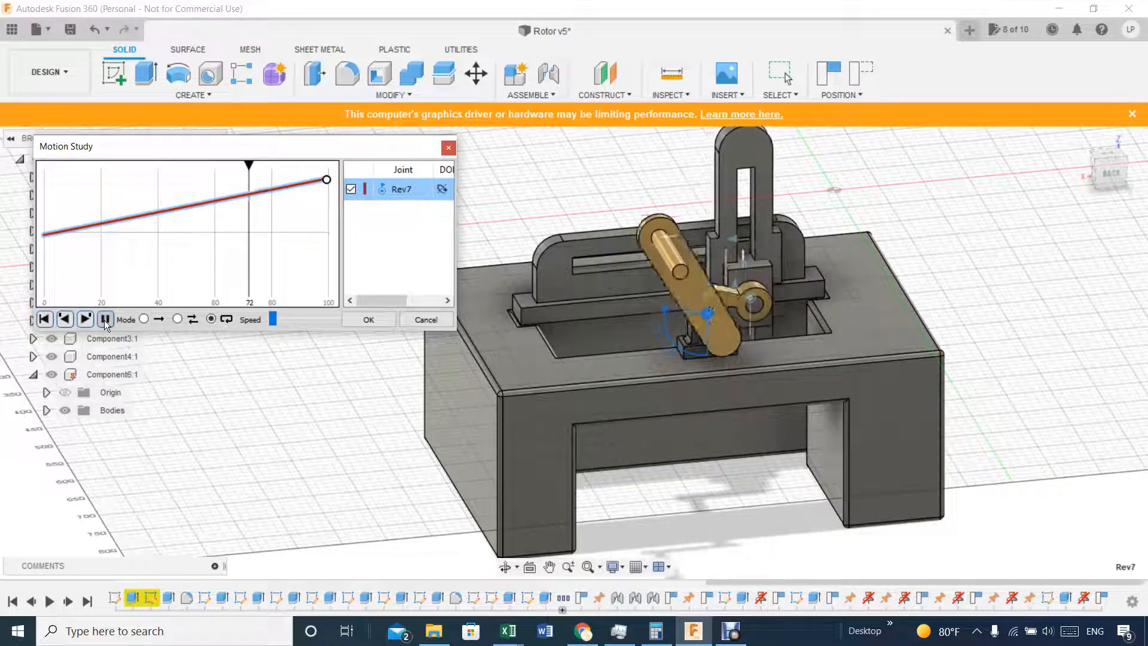
pyautogui.moveTo(238, 146); pyautogui.dragTo(180, 612)
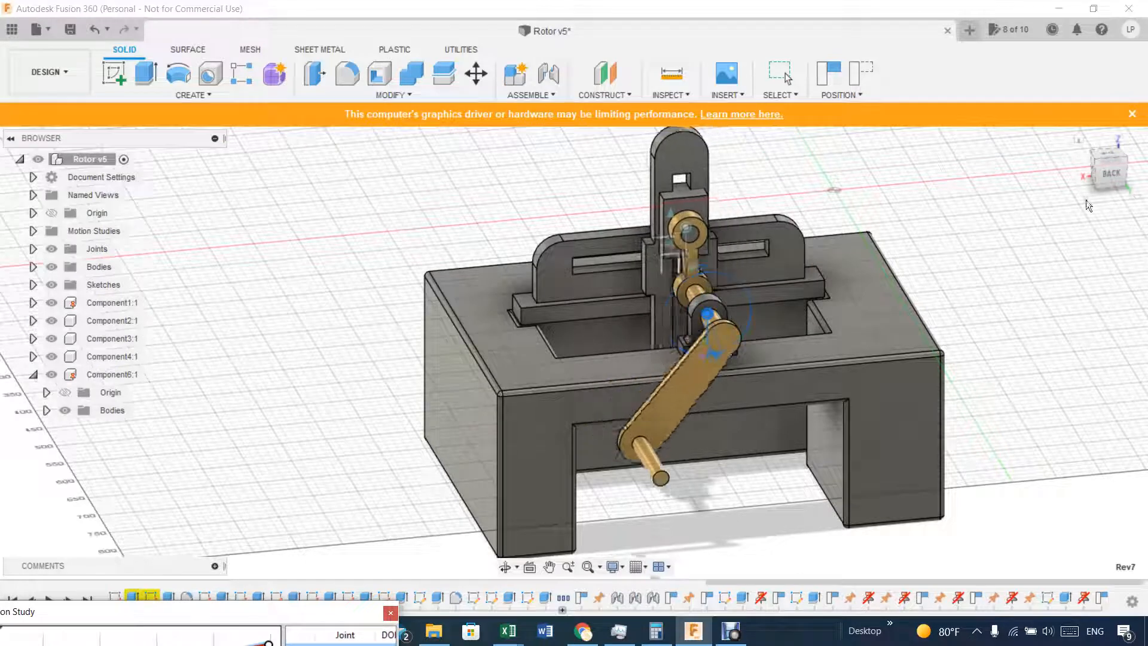
# - Examine the running crank mechanism from below, from the side, from the front and from an angled back view
pyautogui.moveTo(1112, 178); pyautogui.dragTo(1096, 98)
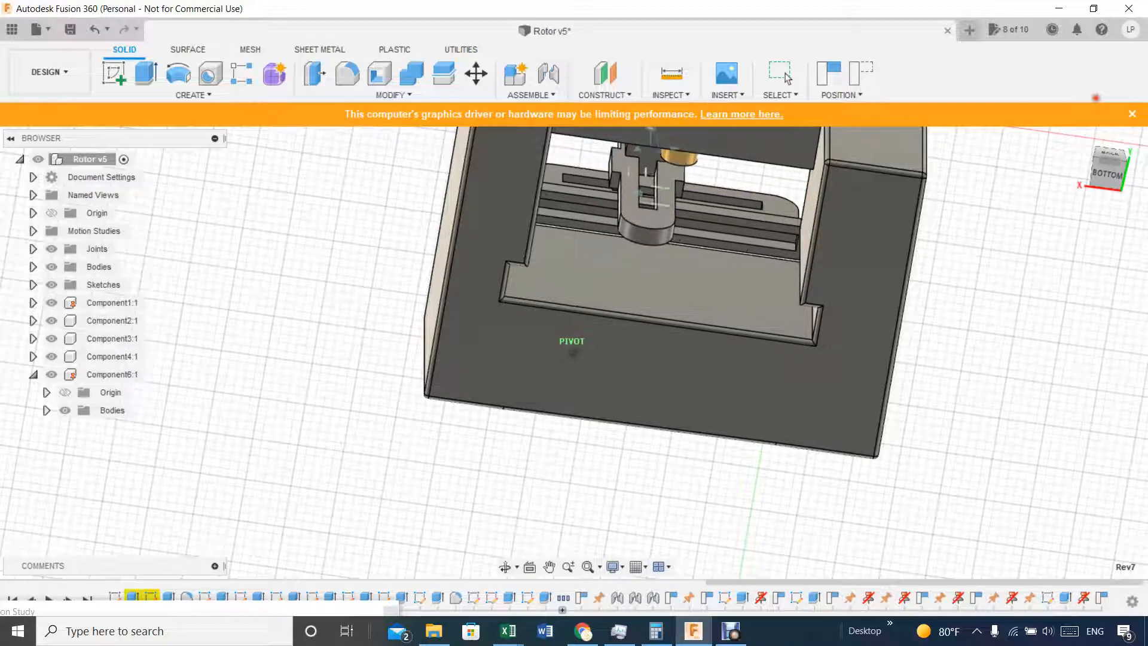
pyautogui.moveTo(1090, 114)
pyautogui.mouseDown()
pyautogui.moveTo(1071, 161)
pyautogui.moveTo(1072, 79)
pyautogui.moveTo(1082, 189)
pyautogui.moveTo(1086, 116)
pyautogui.moveTo(1091, 169)
pyautogui.moveTo(1105, 171)
pyautogui.mouseUp()
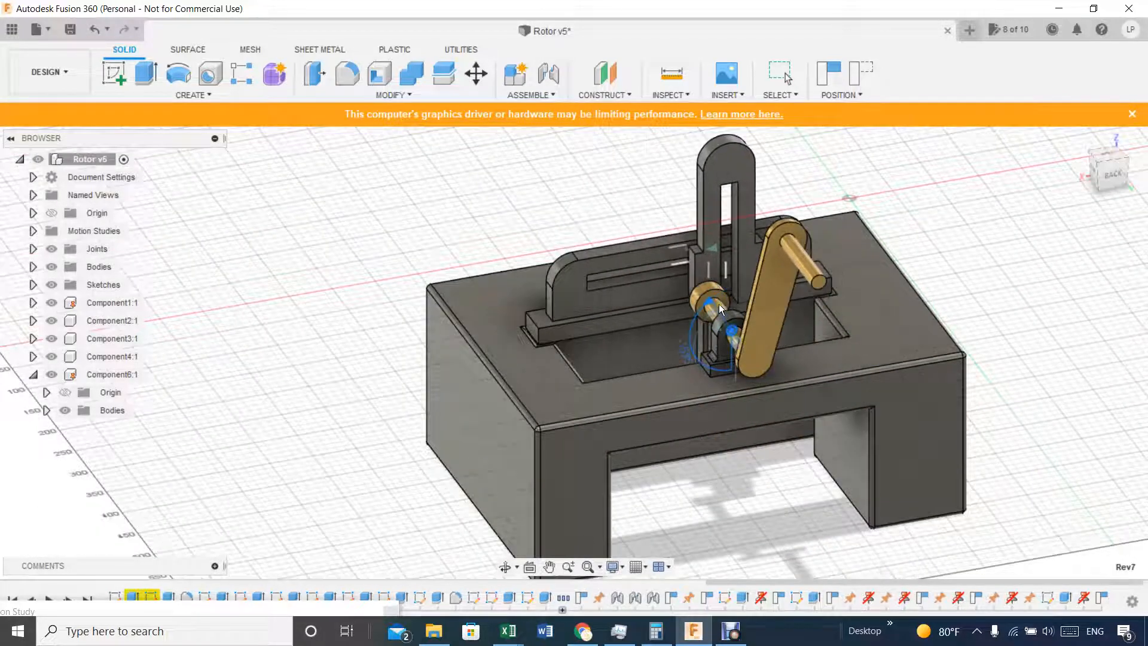
pyautogui.moveTo(1118, 178)
pyautogui.mouseDown()
pyautogui.moveTo(1083, 94)
pyautogui.moveTo(1063, 108)
pyautogui.moveTo(1076, 96)
pyautogui.mouseUp()
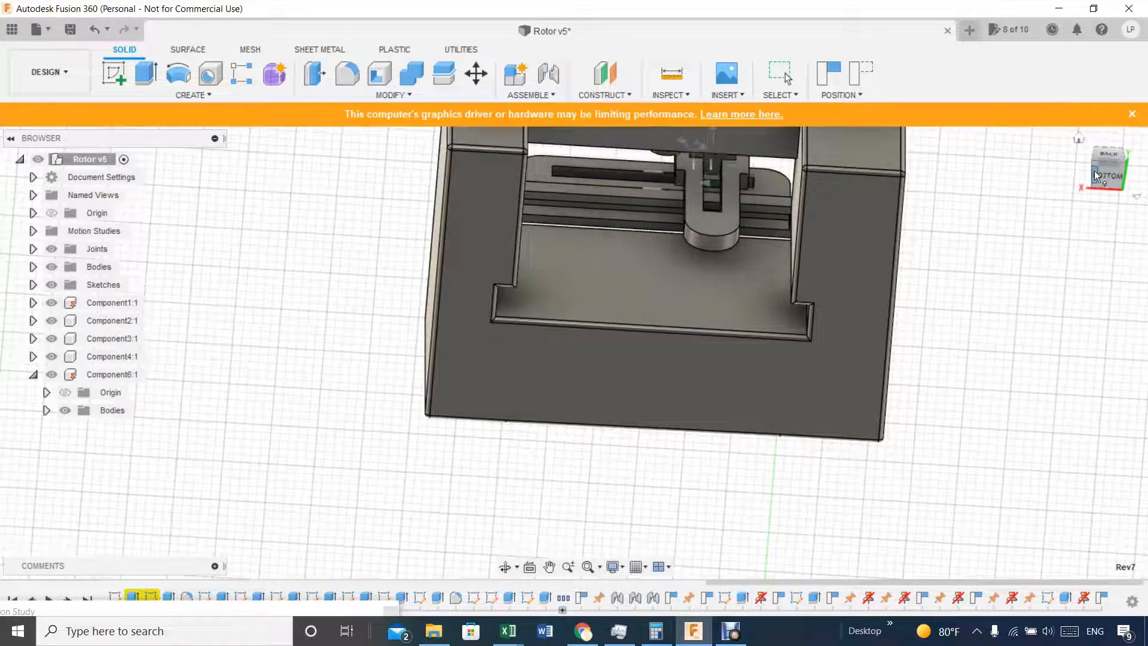
pyautogui.moveTo(1098, 178)
pyautogui.mouseDown()
pyautogui.moveTo(1092, 235)
pyautogui.moveTo(1114, 254)
pyautogui.moveTo(1011, 230)
pyautogui.moveTo(989, 246)
pyautogui.moveTo(1027, 233)
pyautogui.moveTo(1017, 238)
pyautogui.mouseUp()
pyautogui.moveTo(72, 233); pyautogui.dragTo(55, 222)
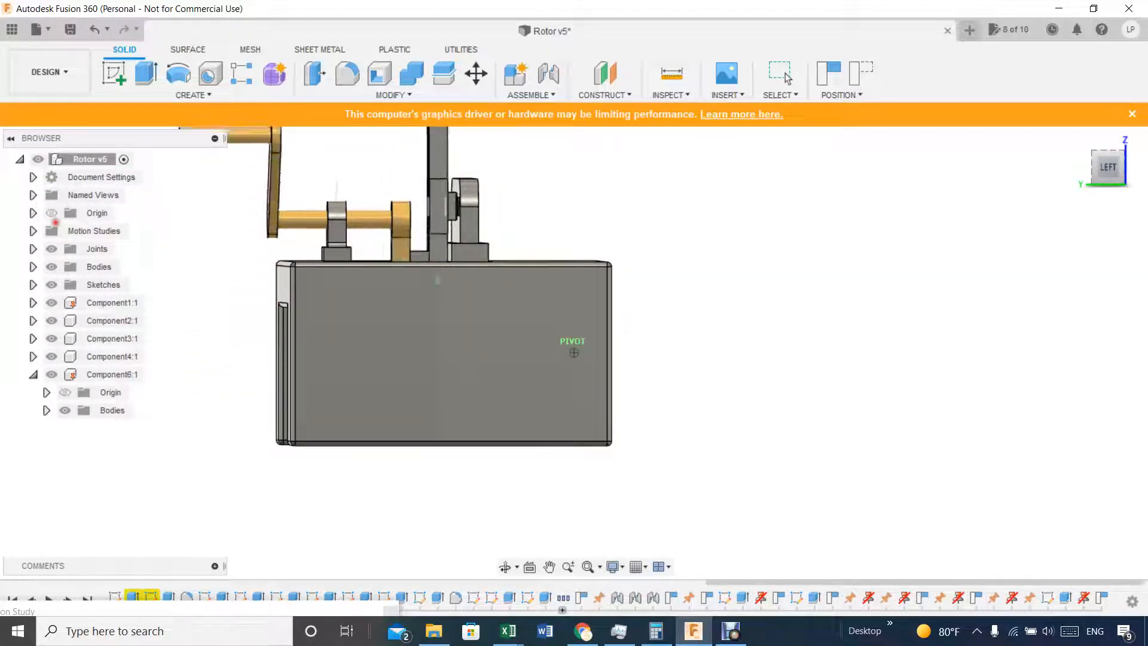
pyautogui.moveTo(55, 222); pyautogui.dragTo(1015, 222)
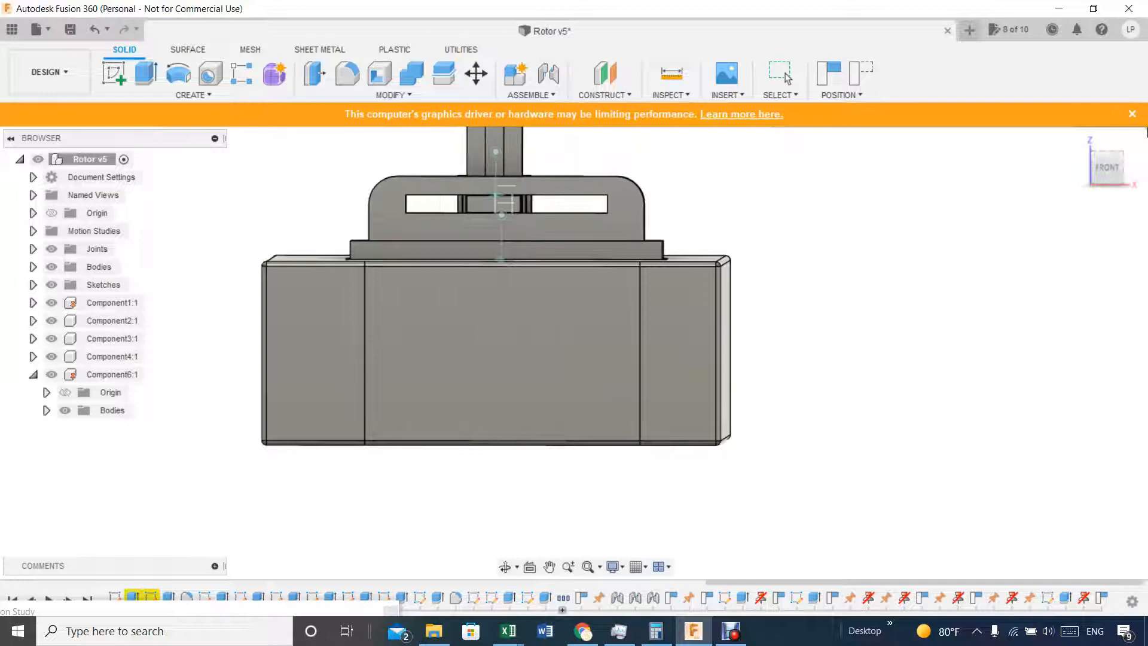
pyautogui.moveTo(1107, 173); pyautogui.dragTo(310, 192)
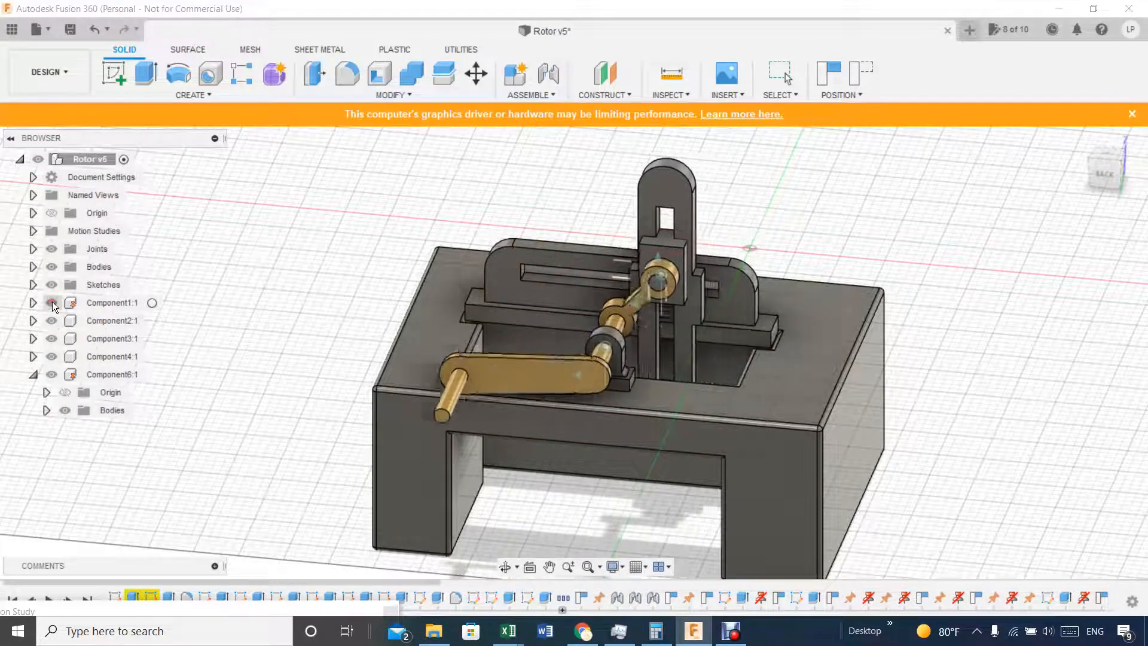
# - Hide Component1, Component2, Component3, Component4 and Component6 one after another until only the base is left
pyautogui.click(55, 321)
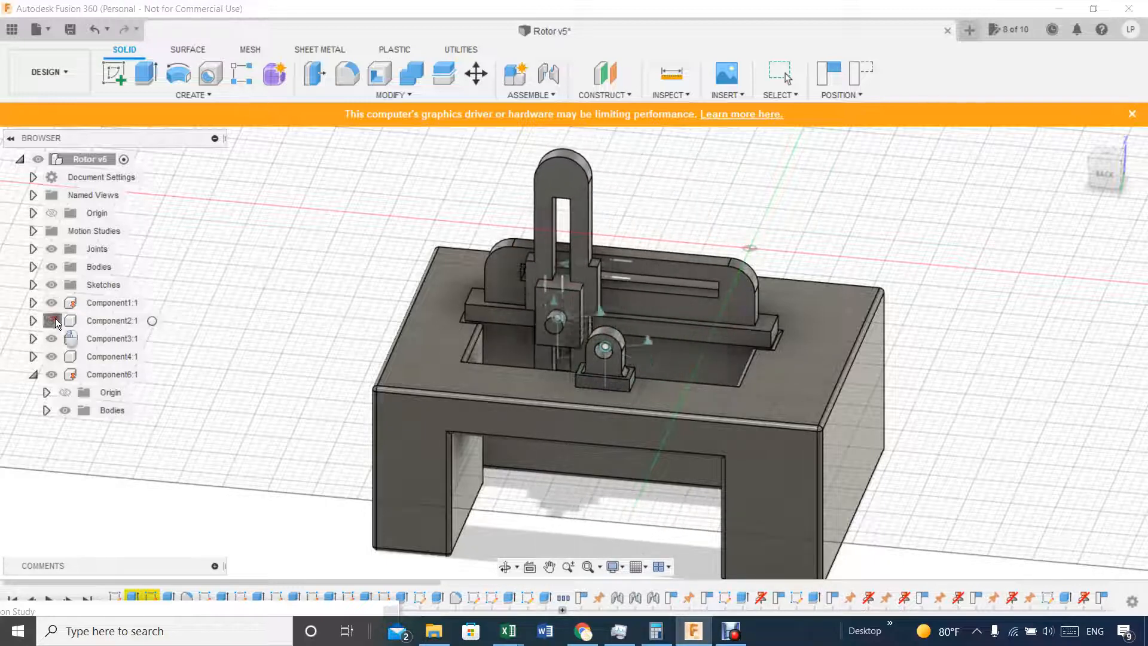
pyautogui.click(55, 320)
pyautogui.click(53, 302)
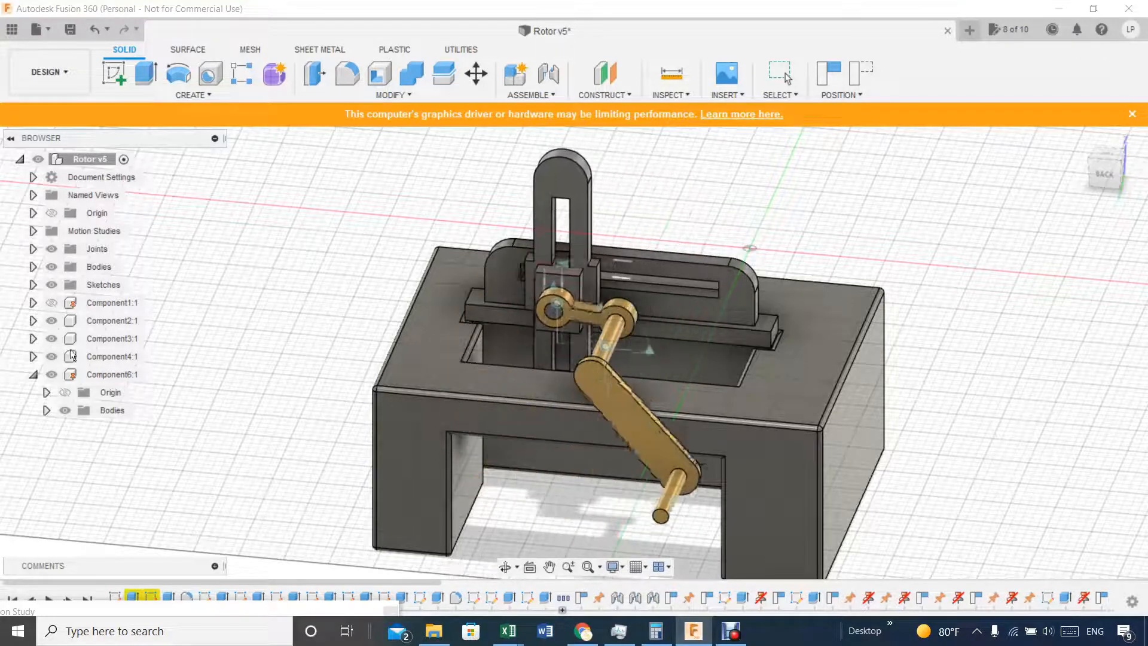
pyautogui.click(52, 321)
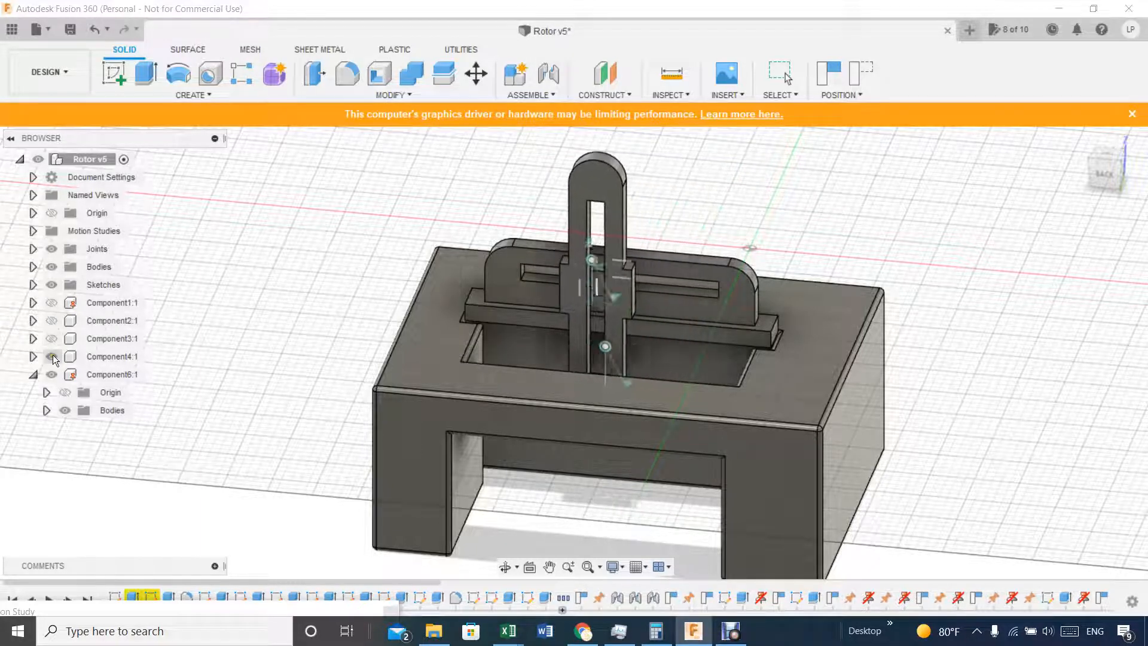
pyautogui.click(52, 356)
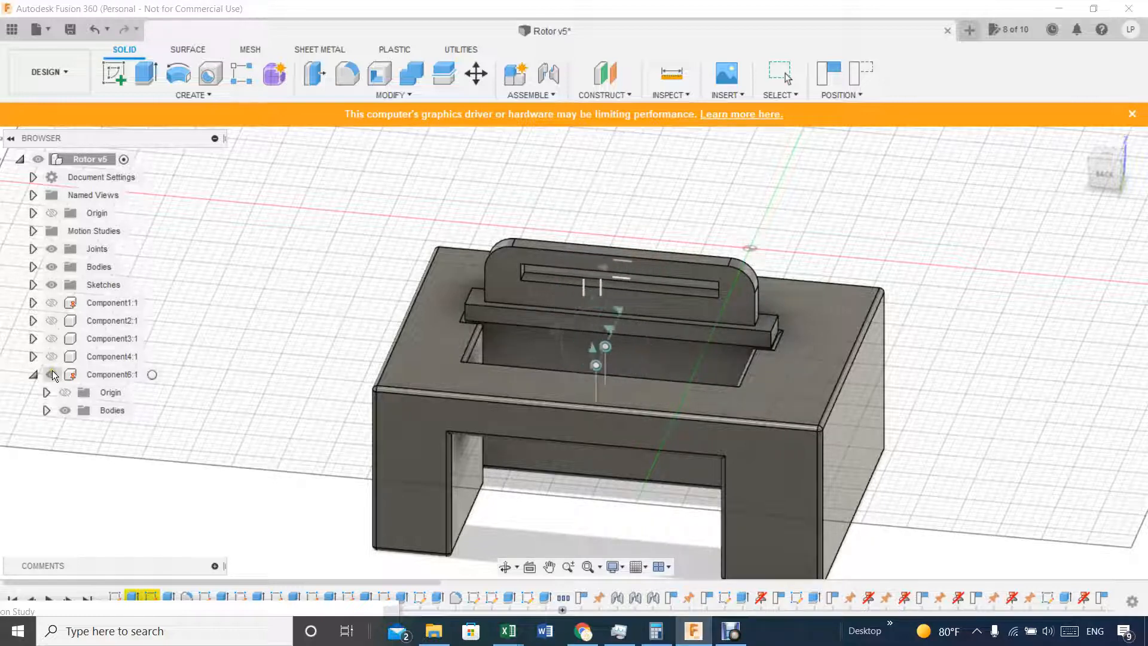
pyautogui.click(52, 374)
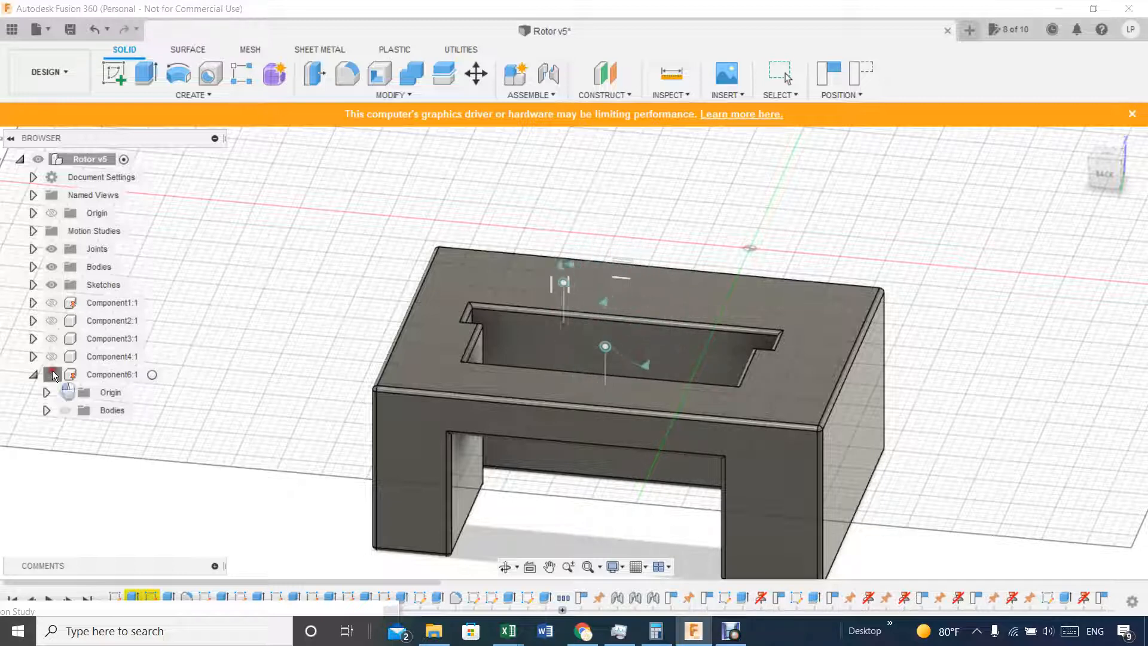
# - Show all the hidden components again, and briefly hide and restore the crank, Component2, while the motion runs
pyautogui.click(52, 372)
pyautogui.click(52, 359)
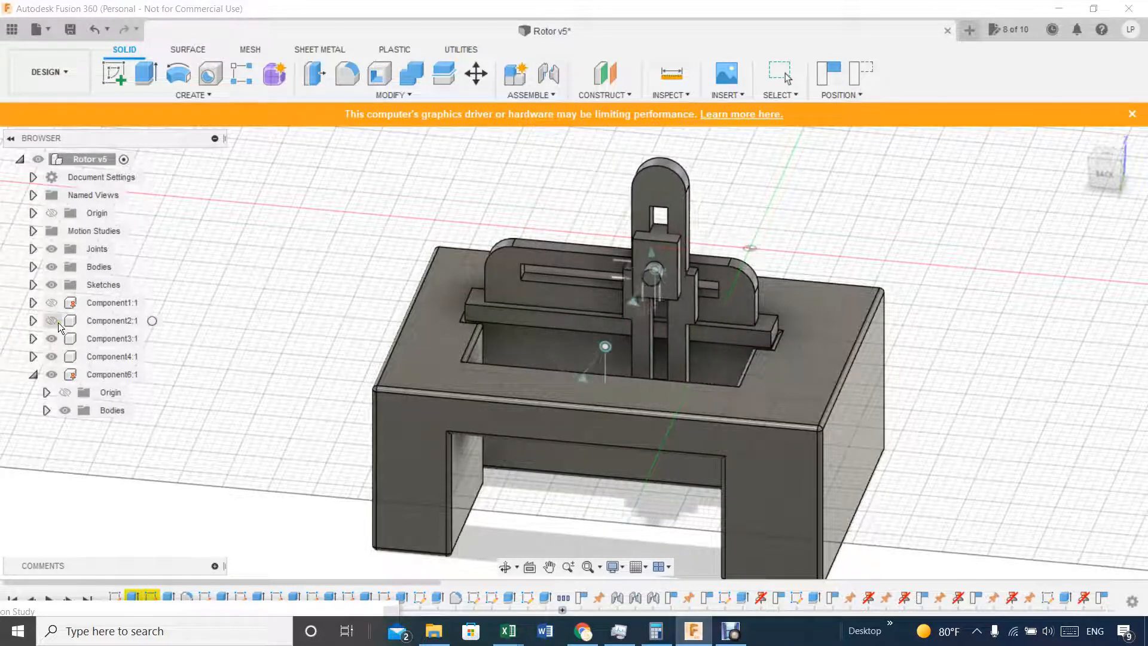
pyautogui.click(58, 321)
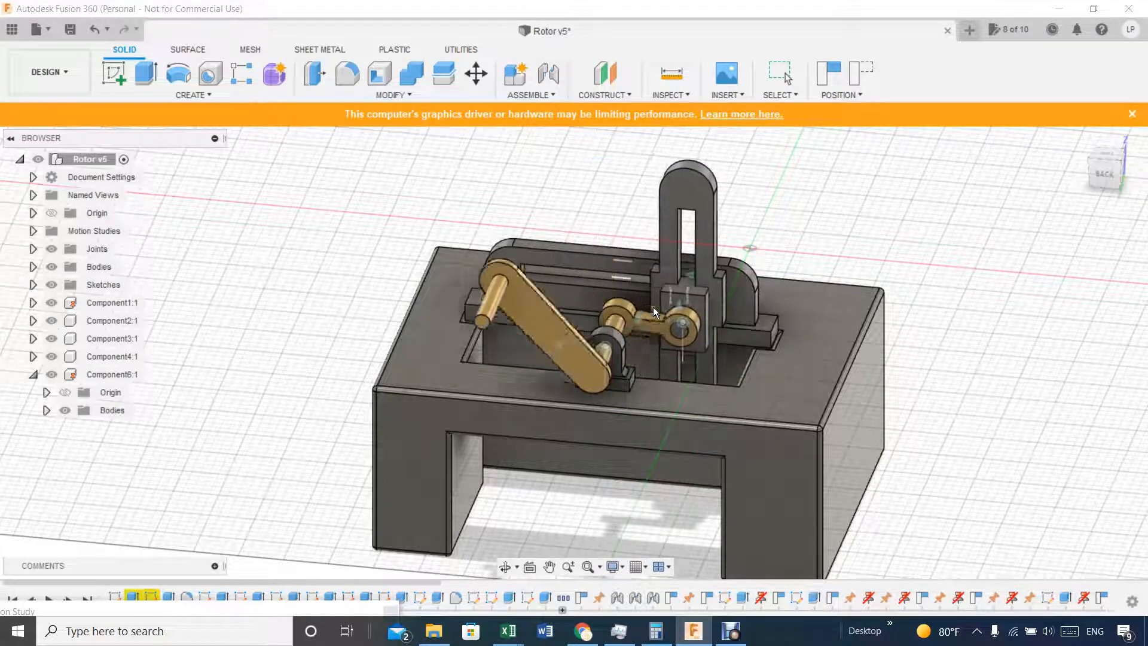
pyautogui.click(52, 327)
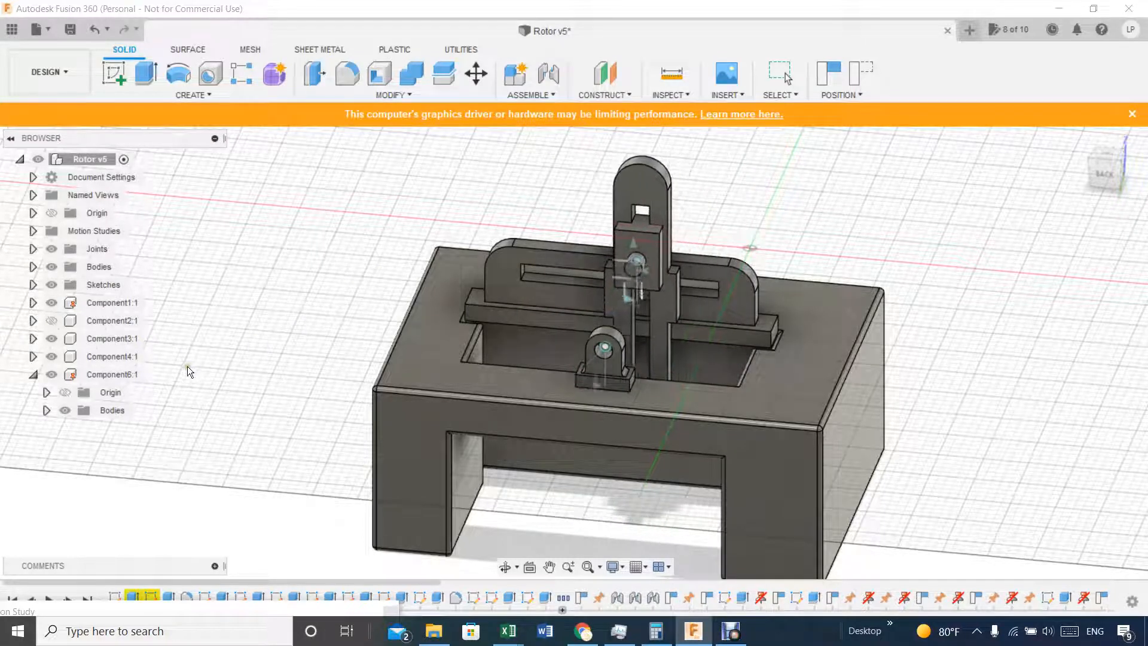
pyautogui.click(55, 321)
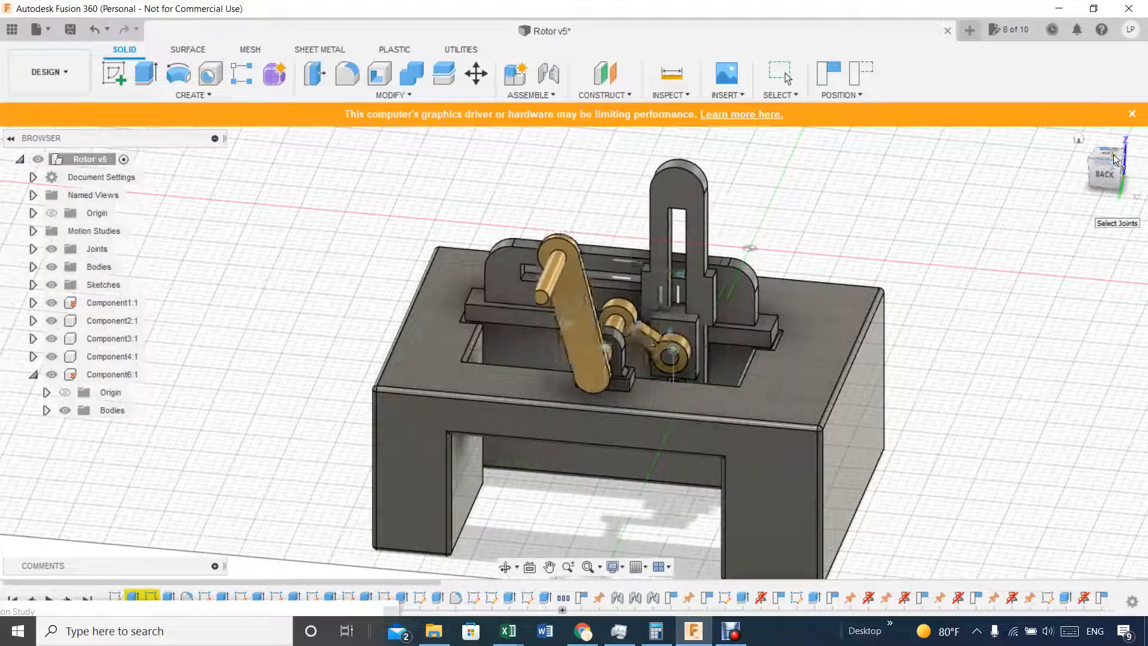
# - View the running mechanism from another back angle and switch to the YouTube slider crank mechanism video in Chrome
pyautogui.moveTo(1104, 169)
pyautogui.mouseDown()
pyautogui.moveTo(1055, 164)
pyautogui.moveTo(1113, 178)
pyautogui.mouseUp()
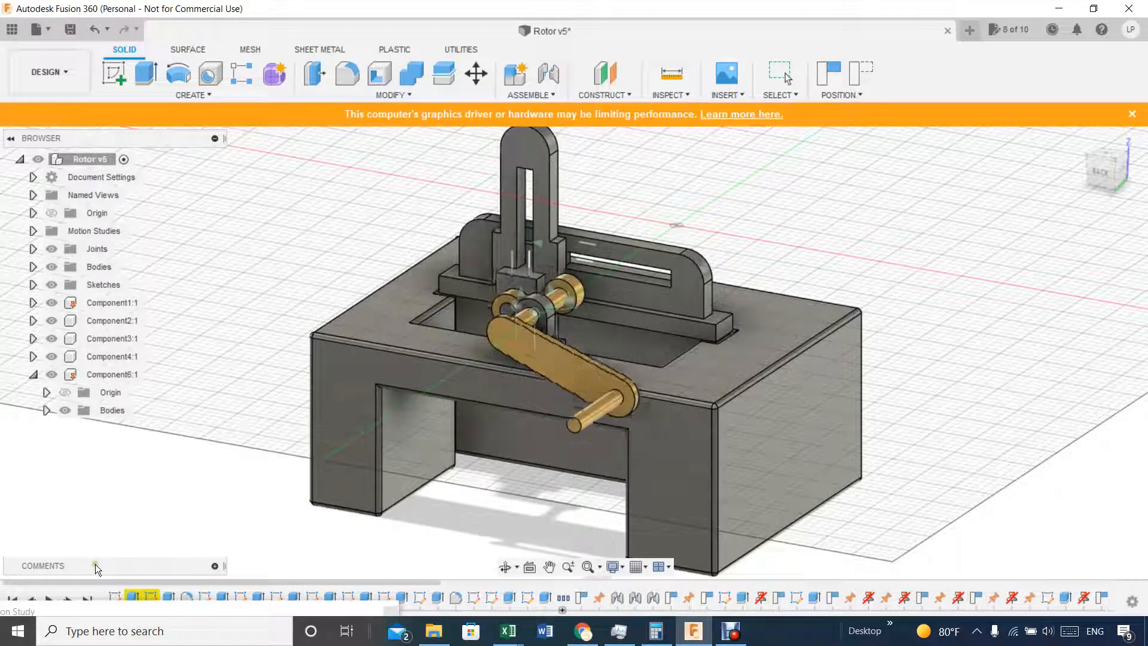
pyautogui.moveTo(103, 506); pyautogui.dragTo(100, 551)
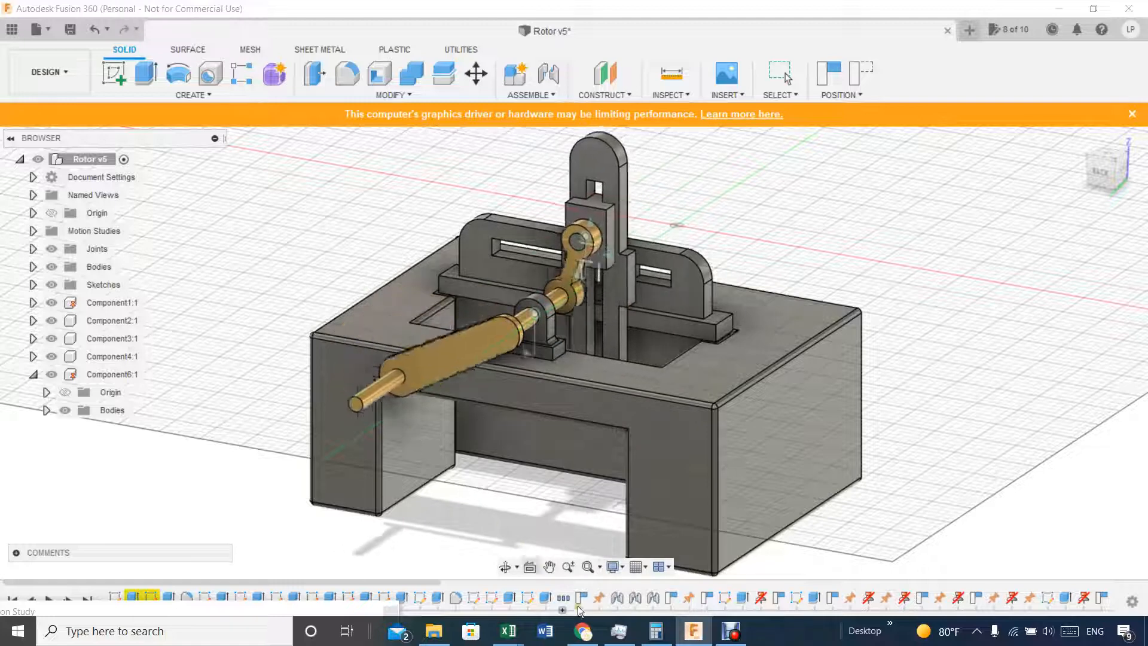
pyautogui.click(584, 636)
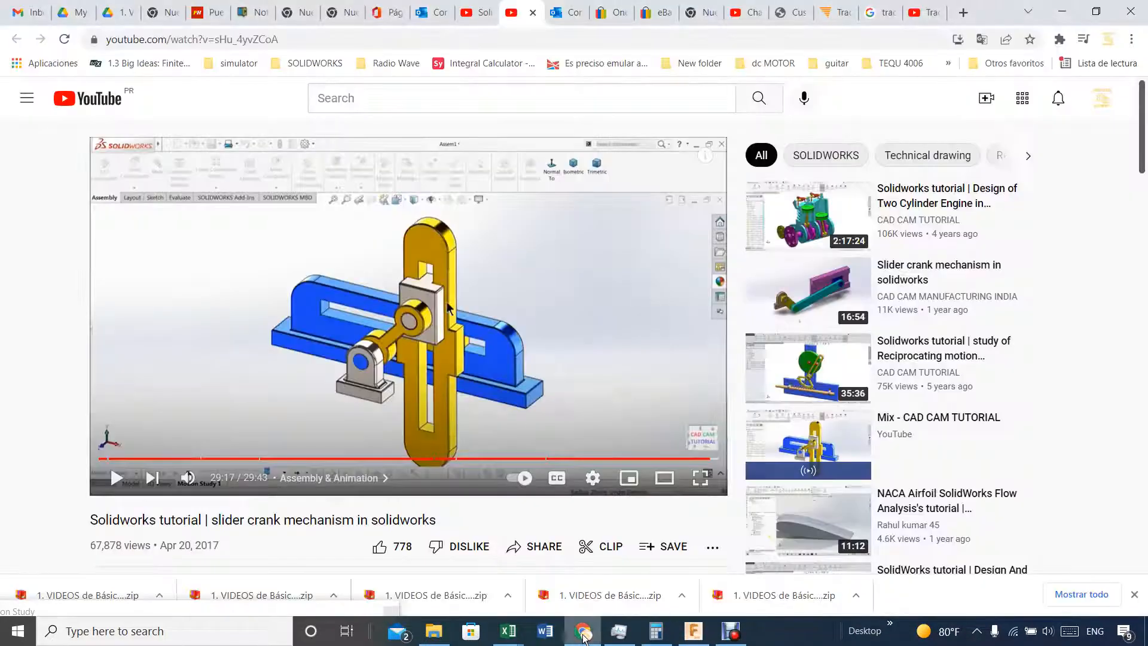